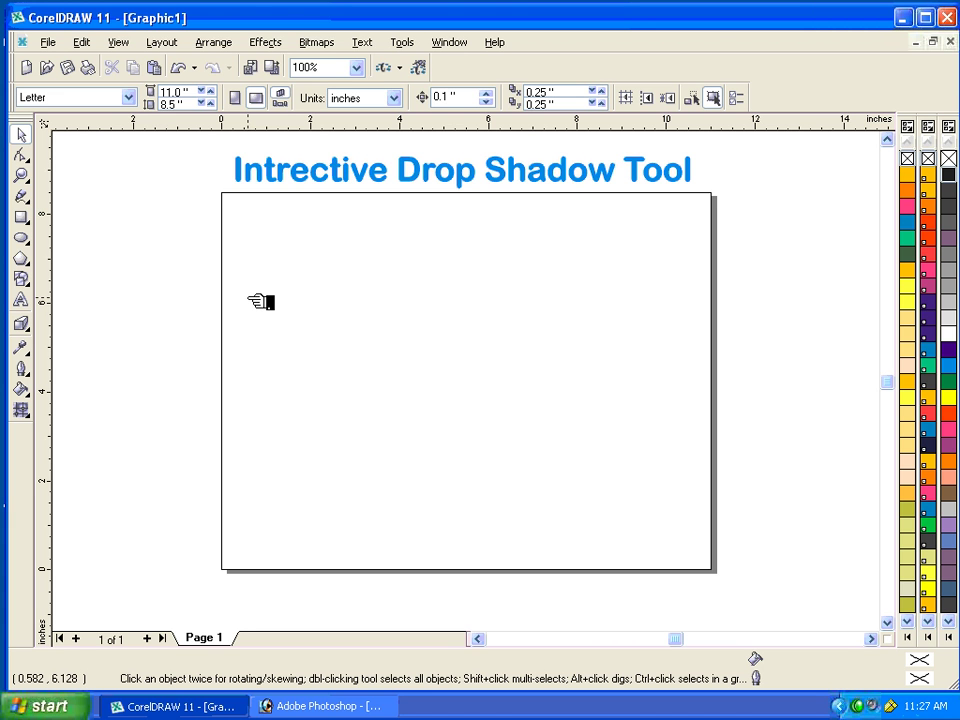
# - Draw an ellipse about 1.58 by 1.73 inches and, to its right, a rectangle about 1.96 by 1.58 inches near the page's upper edge
pyautogui.click(21, 238)
pyautogui.moveTo(270, 219); pyautogui.dragTo(339, 294)
pyautogui.click(21, 217)
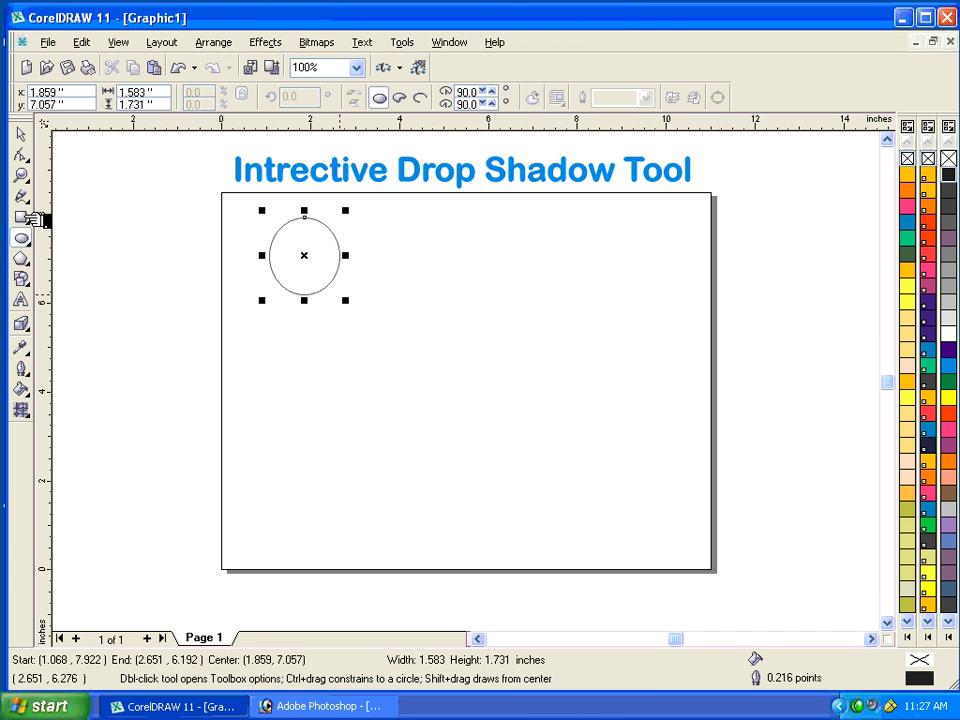
pyautogui.moveTo(455, 219); pyautogui.dragTo(543, 290)
# - Fill the rectangle with cyan and move it about 0.53 inches left, closer to the ellipse
pyautogui.click(20, 133)
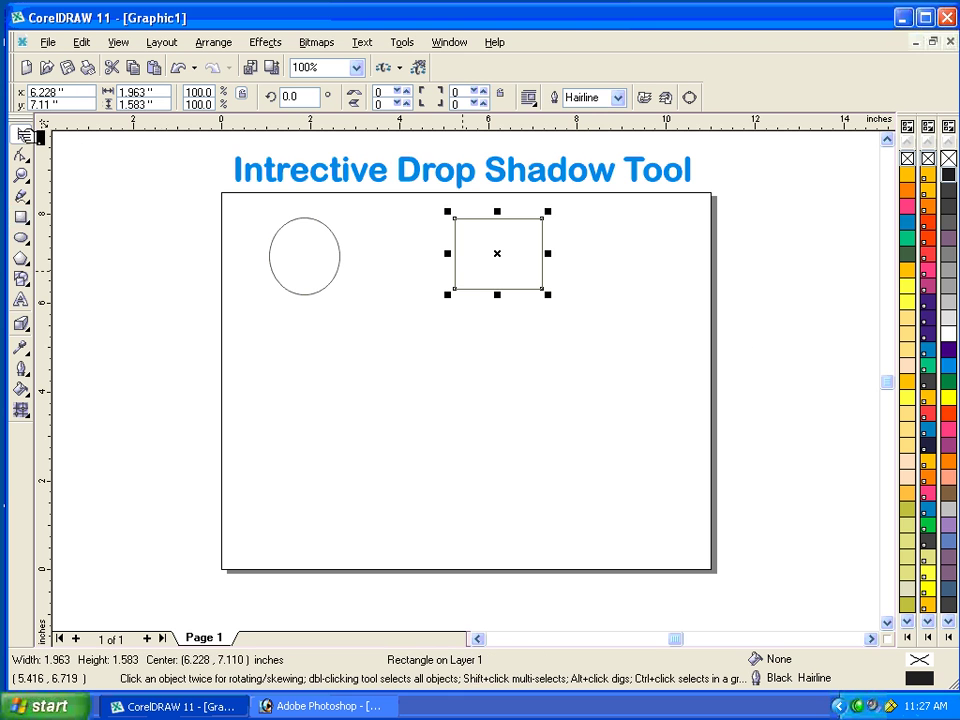
pyautogui.click(948, 365)
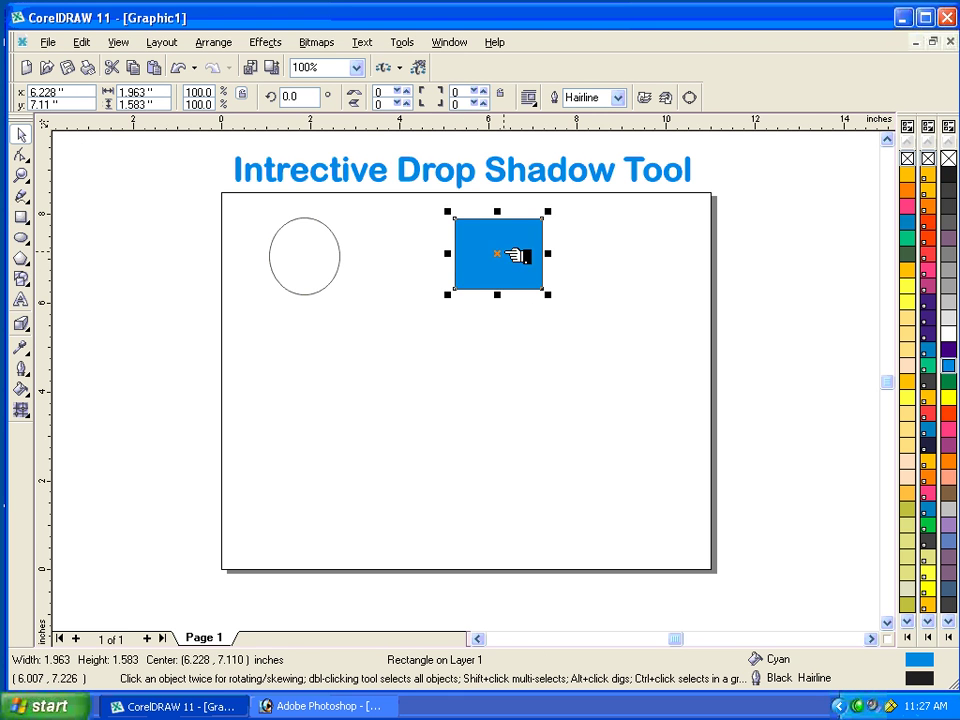
pyautogui.moveTo(508, 256); pyautogui.dragTo(484, 256)
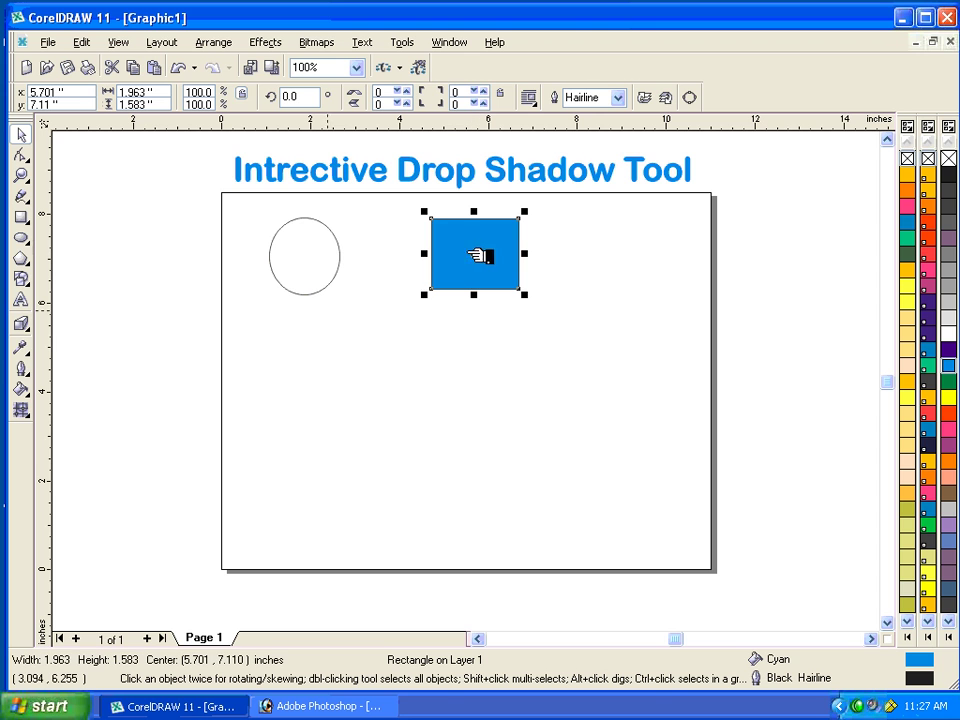
# - Apply an interactive drop shadow to the blue rectangle and pull its end point back to the rectangle's right edge
pyautogui.click(40, 332)
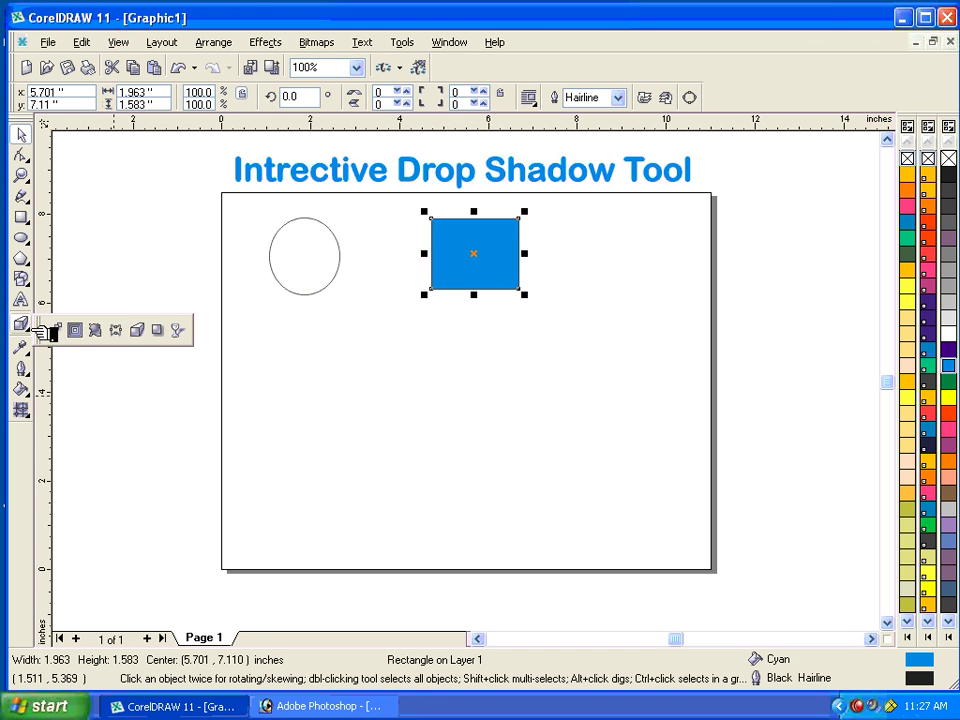
pyautogui.click(172, 335)
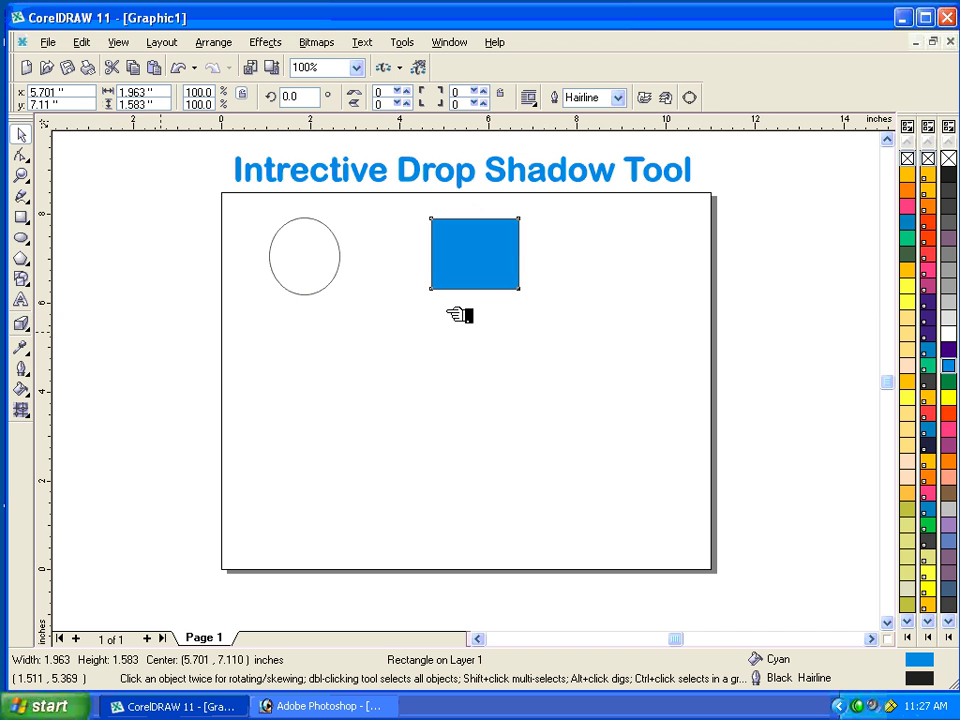
pyautogui.moveTo(518, 265); pyautogui.dragTo(611, 386)
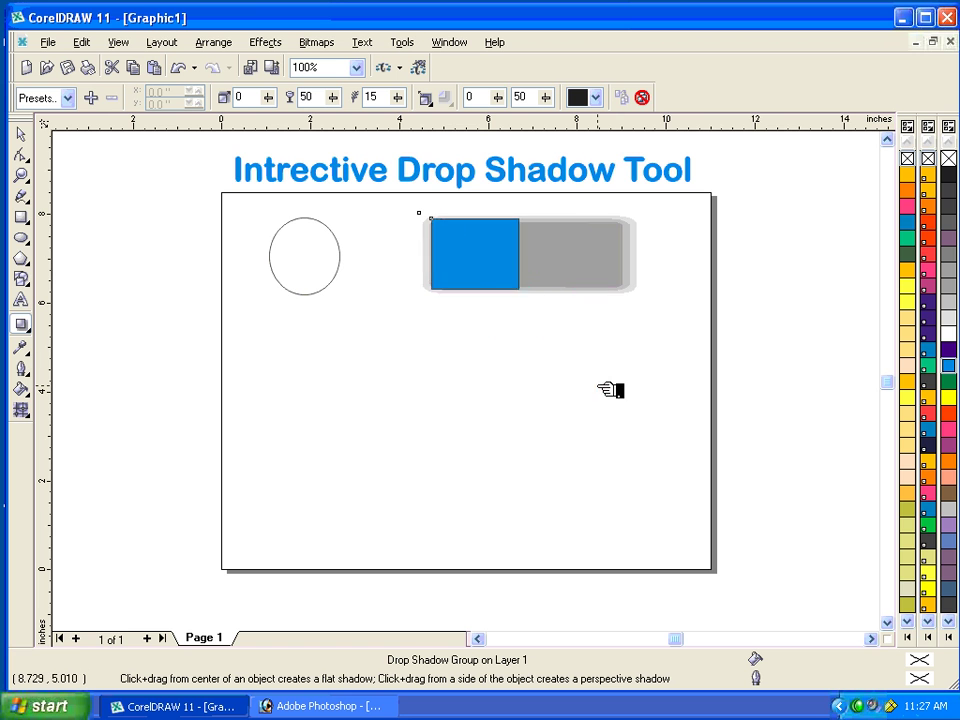
pyautogui.moveTo(610, 316); pyautogui.dragTo(519, 253)
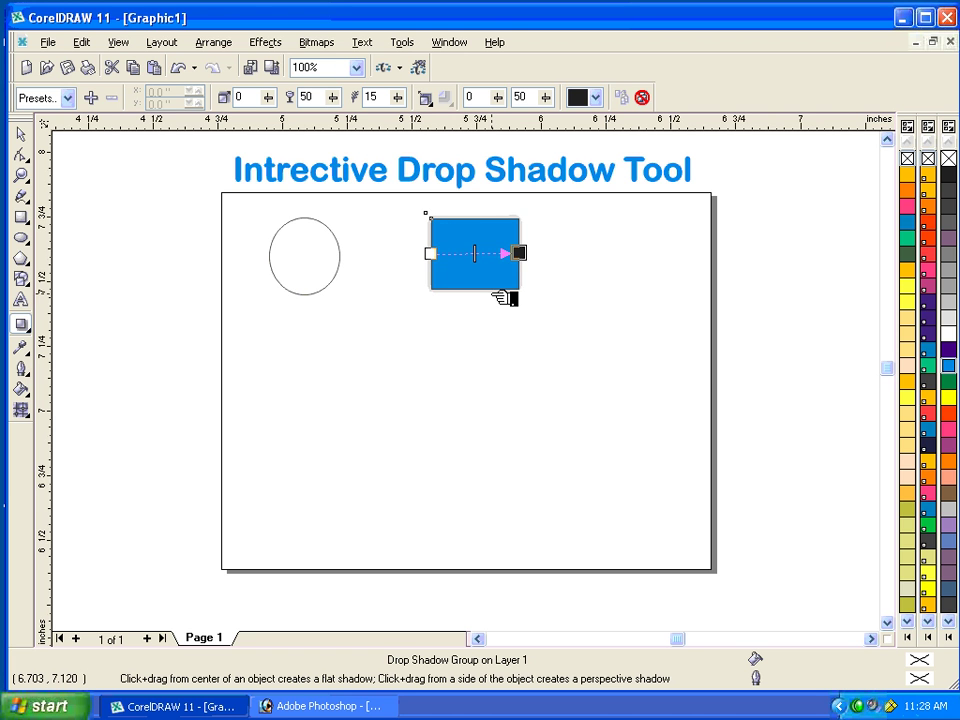
# - Set the rectangle's shadow feathering to 10, try 5, and return it to 10
pyautogui.hotkey('shift', 'F2')
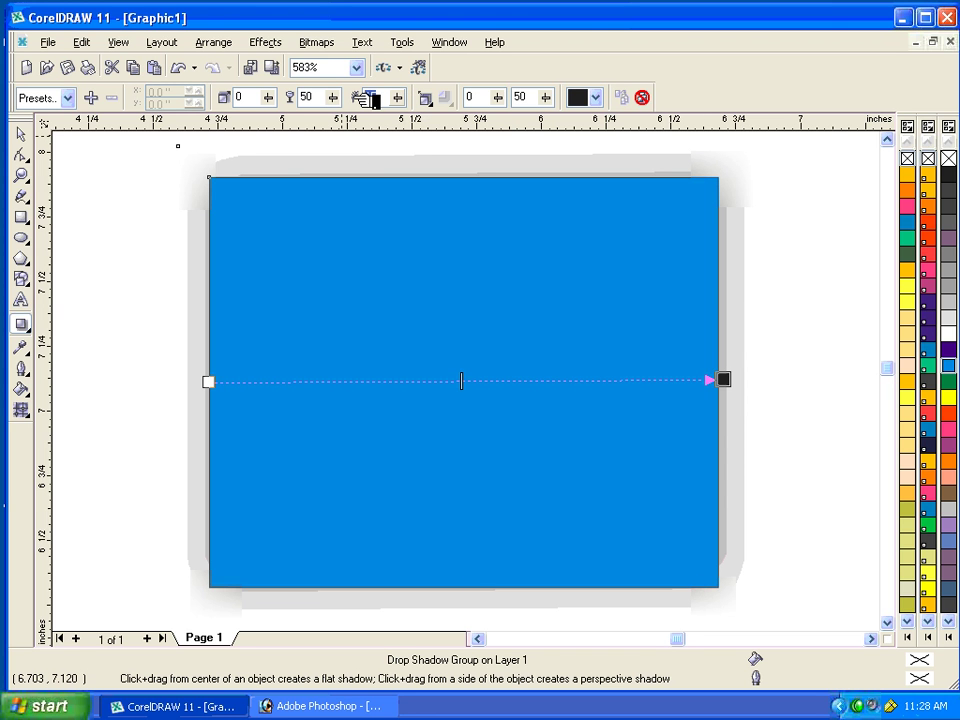
pyautogui.press('Return')
pyautogui.doubleClick(366, 97)
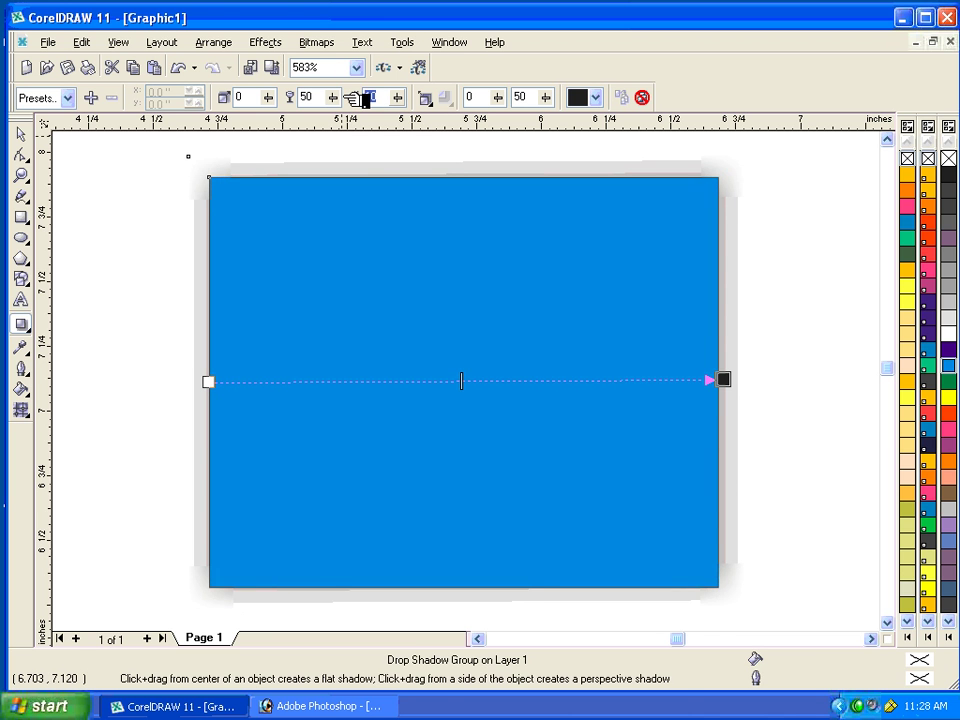
pyautogui.write('5')
pyautogui.press('Return')
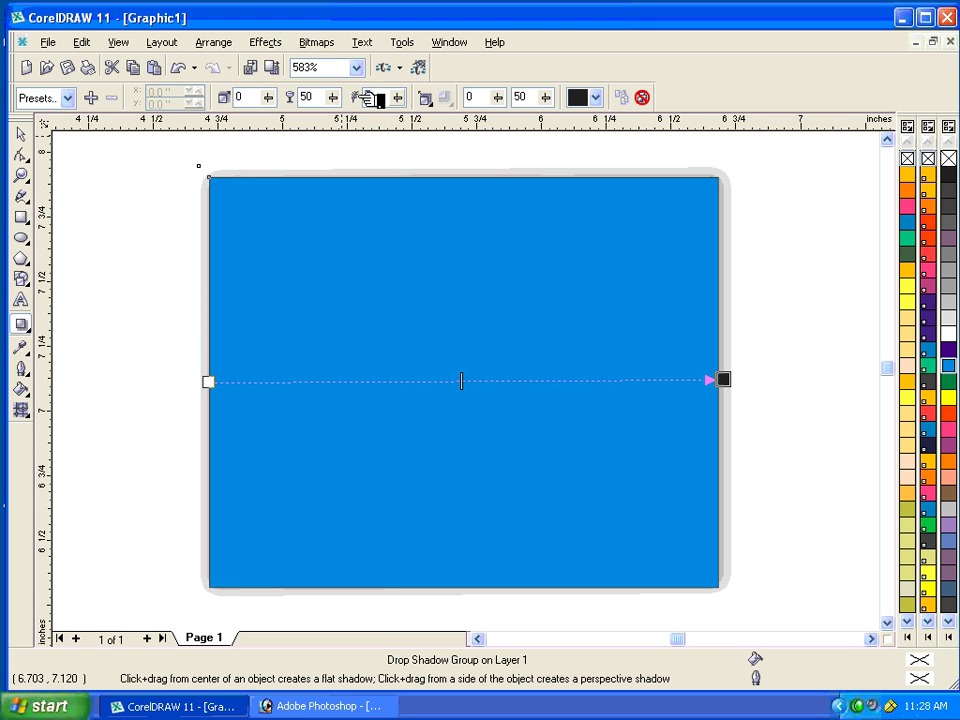
pyautogui.press('Return')
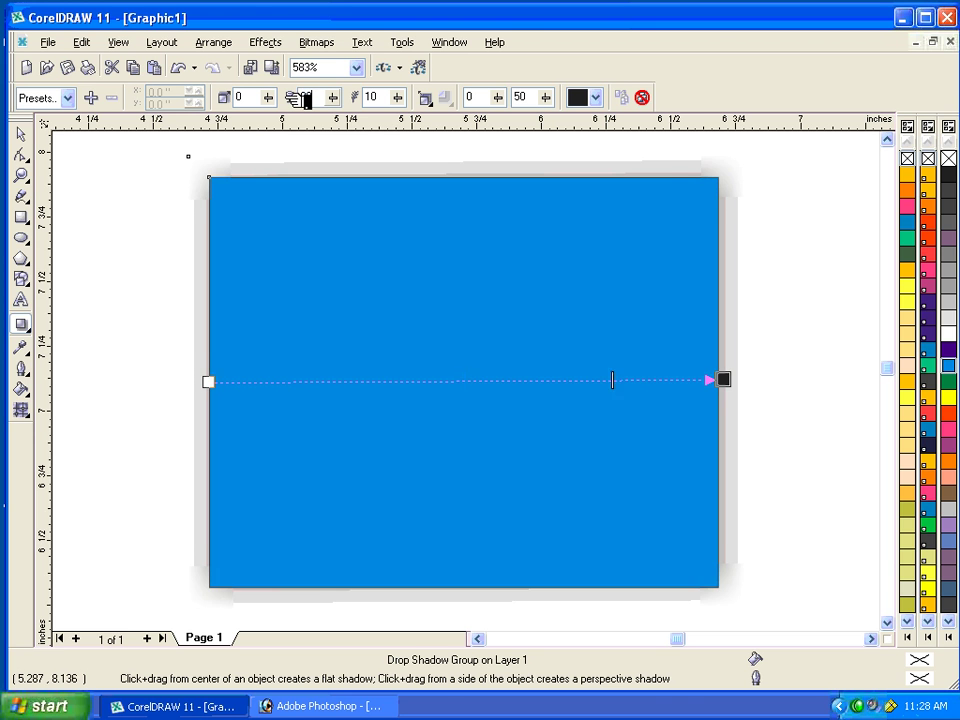
# - Set the rectangle's drop shadow opacity to 50
pyautogui.doubleClick(305, 97)
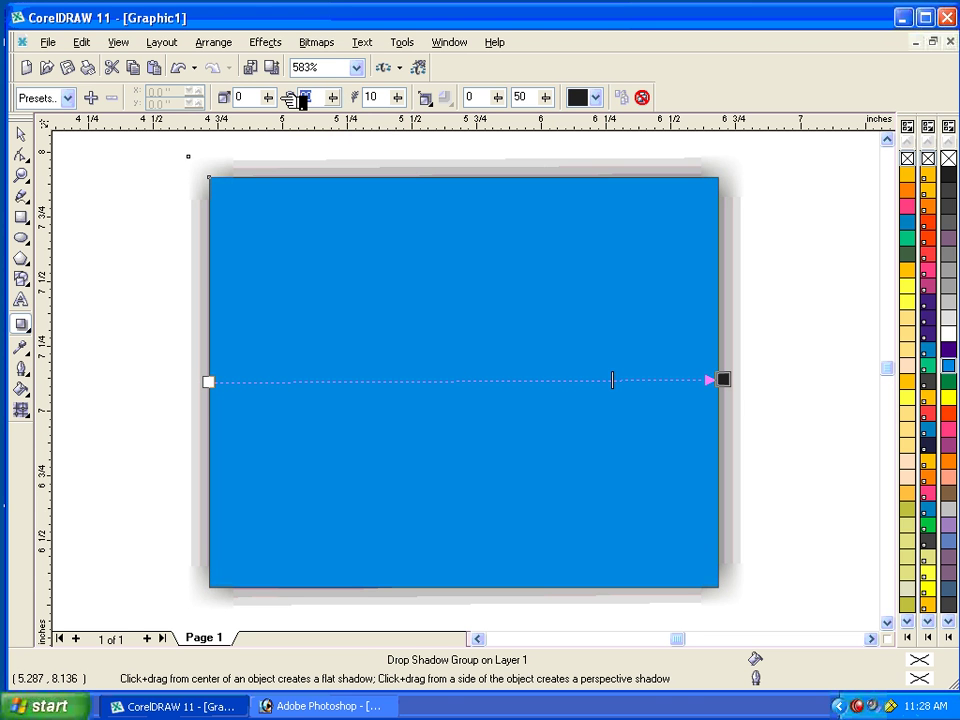
pyautogui.write('50')
pyautogui.press('Return')
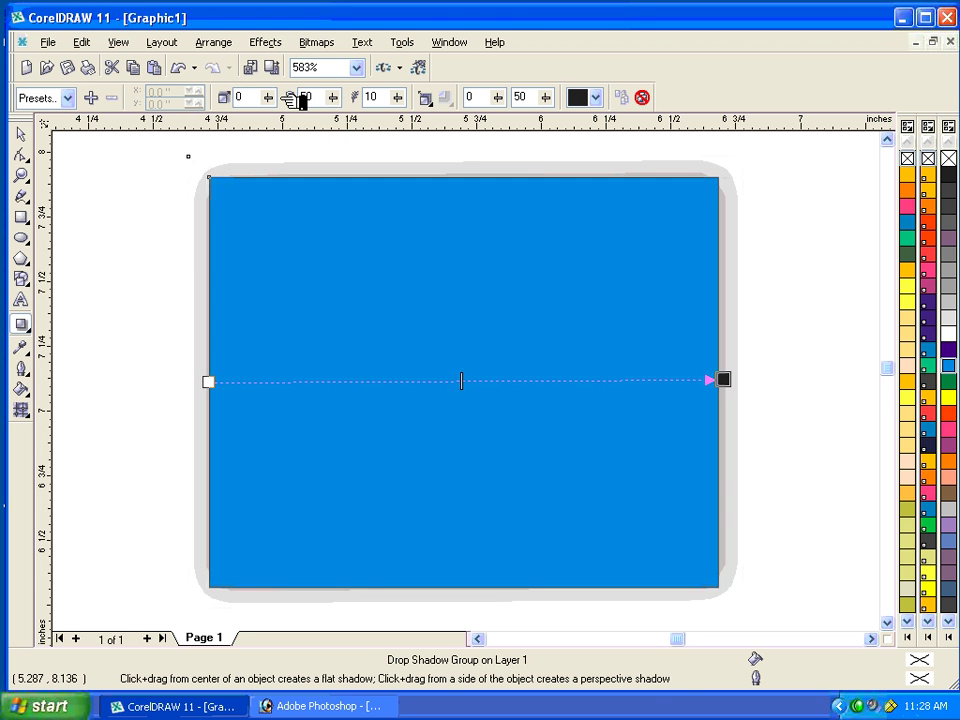
# - Try the Middle and Average feathering directions on the shadow, and settle on Outside with feathering set to 5
pyautogui.click(438, 100)
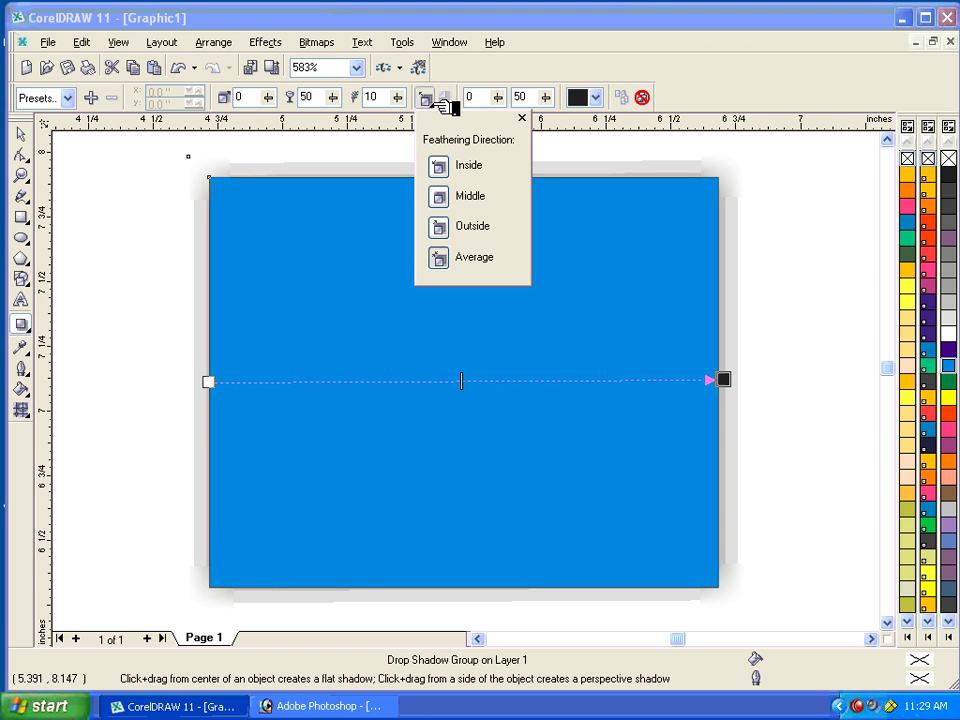
pyautogui.click(440, 199)
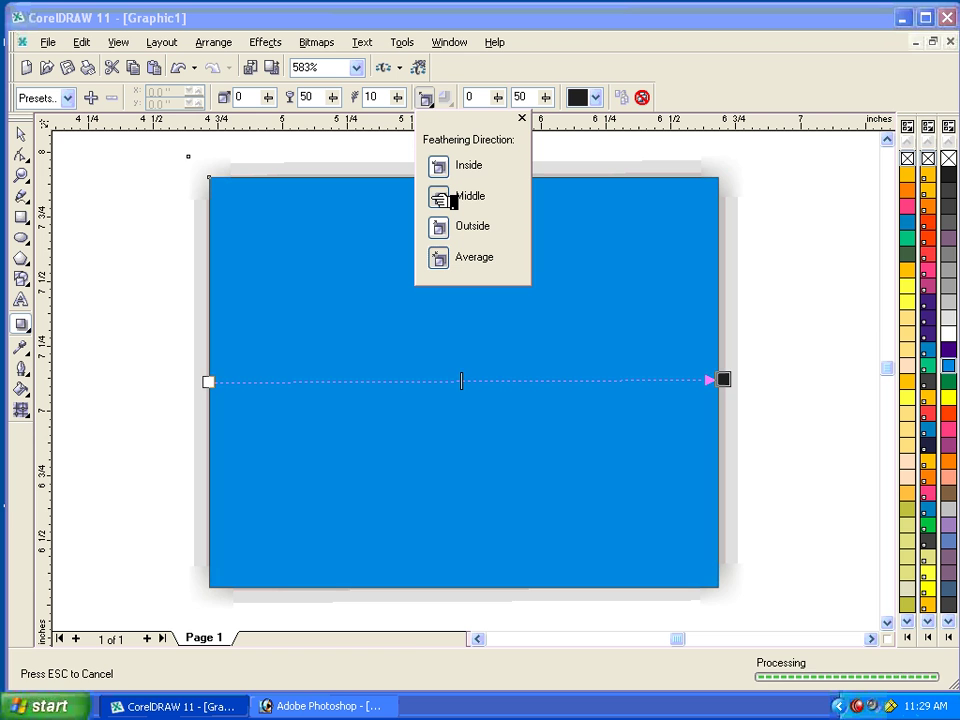
pyautogui.click(449, 229)
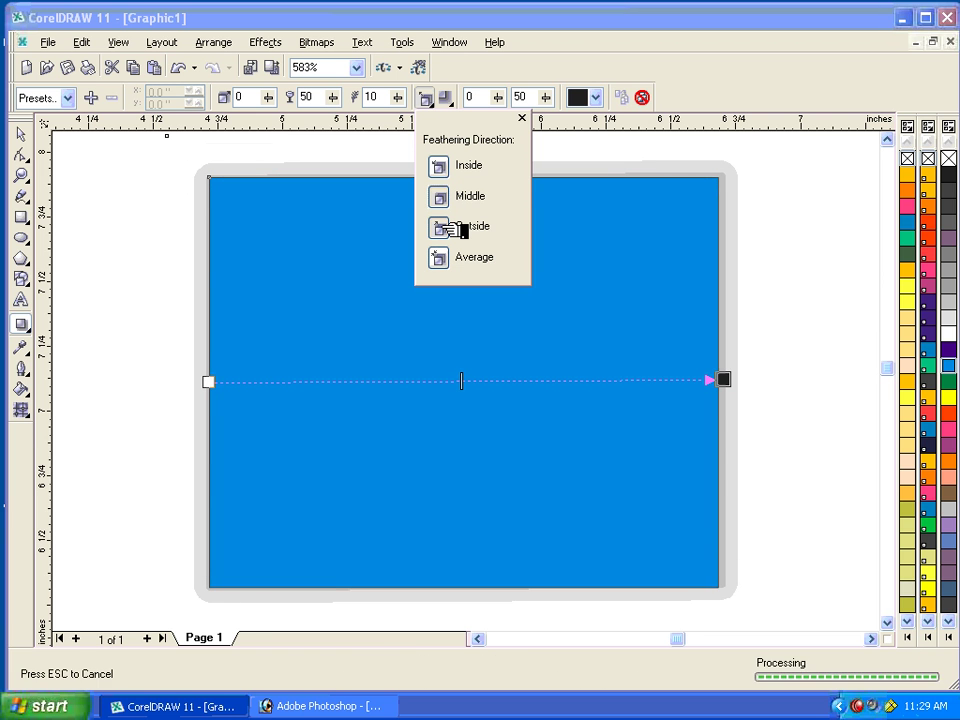
pyautogui.click(460, 260)
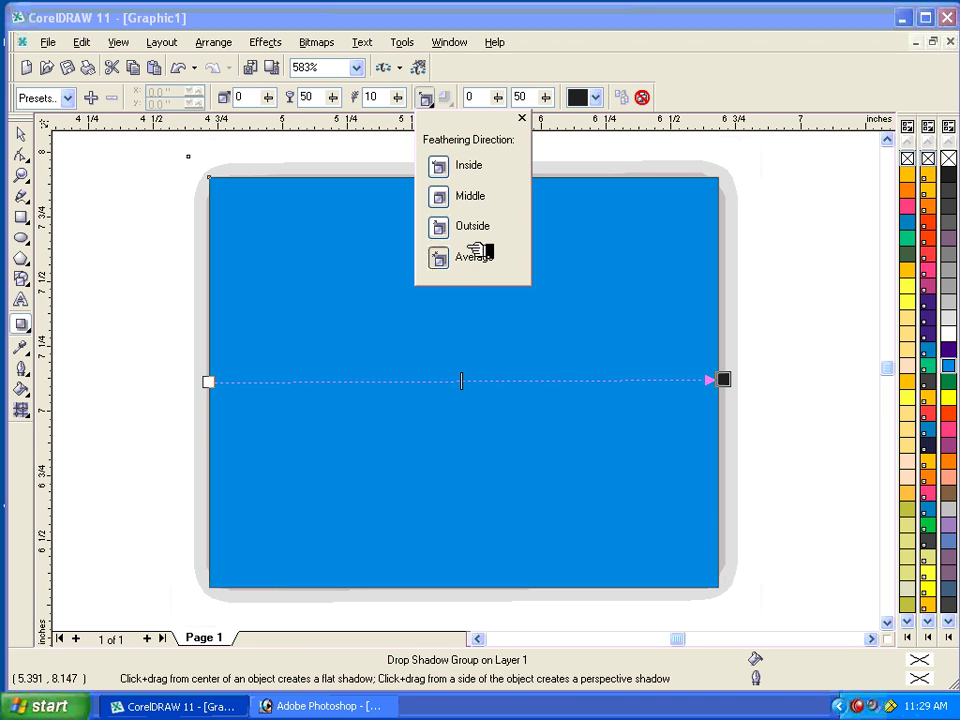
pyautogui.click(449, 261)
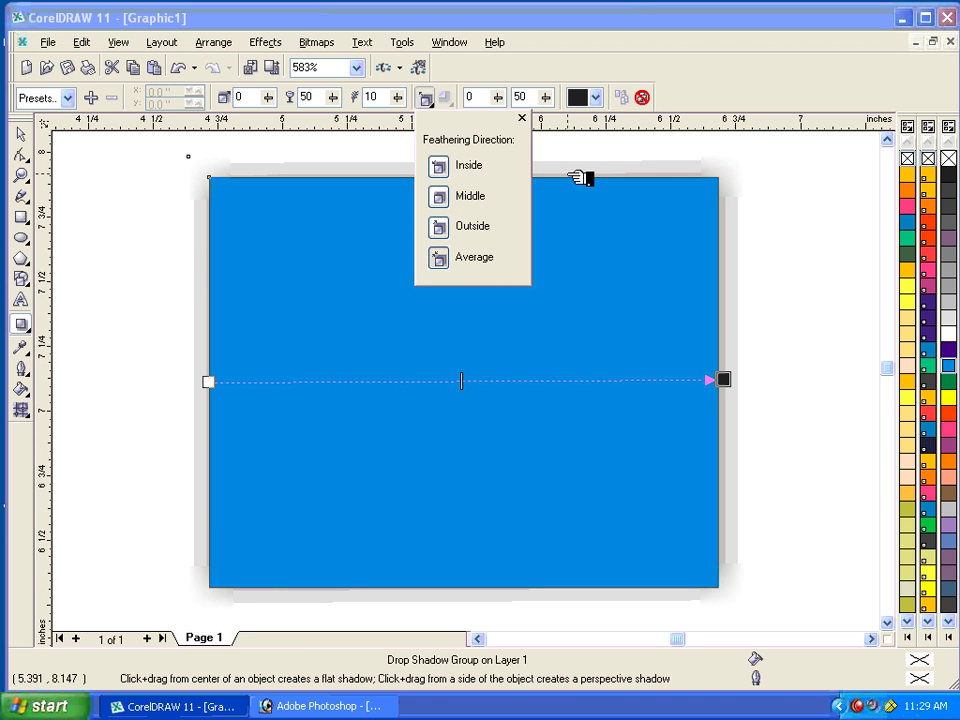
pyautogui.click(445, 230)
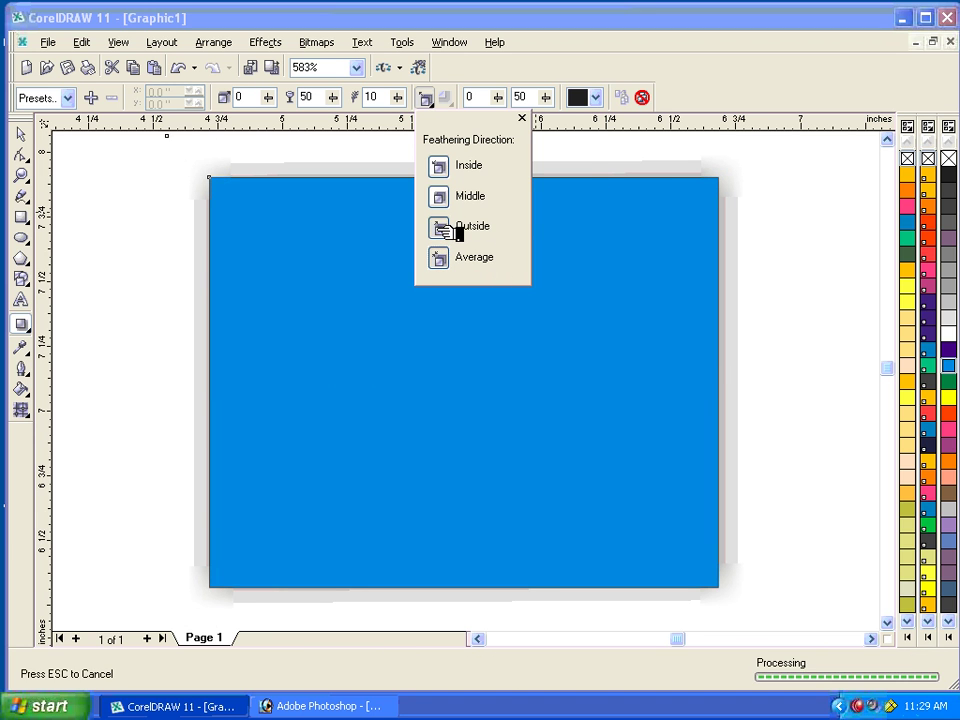
pyautogui.click(390, 97)
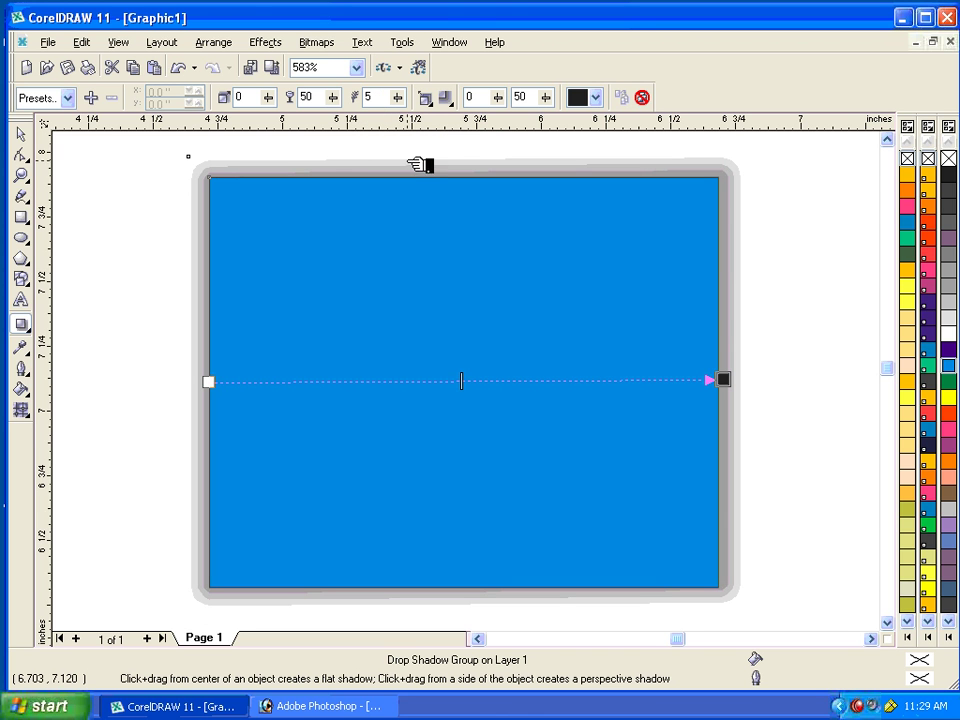
# - Change the drop shadow's color to red and replace it with orange
pyautogui.click(597, 97)
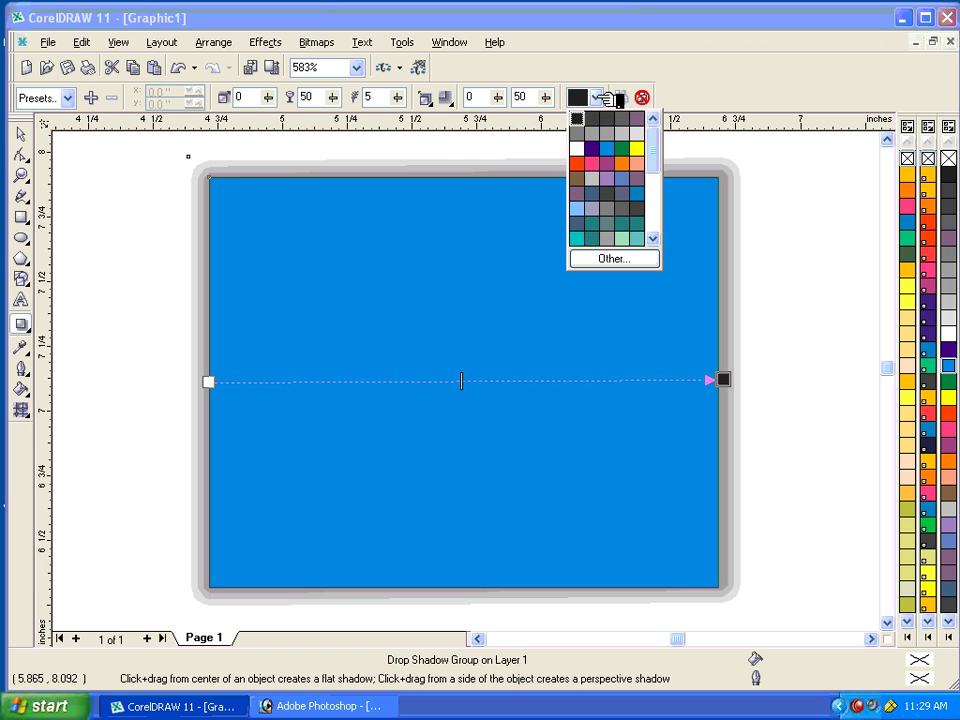
pyautogui.click(584, 165)
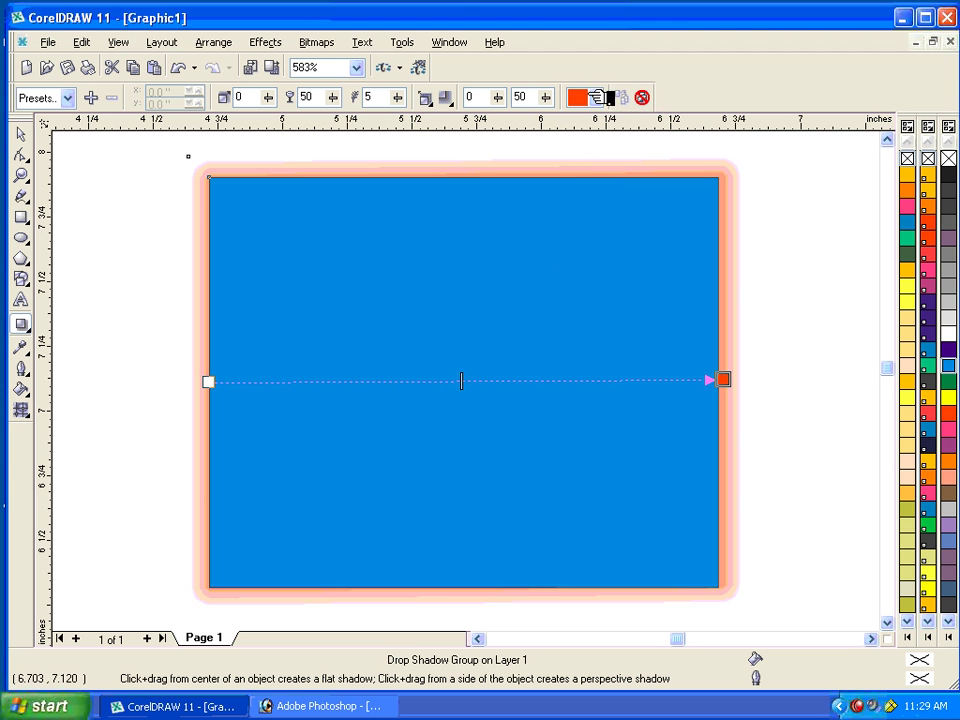
pyautogui.click(604, 97)
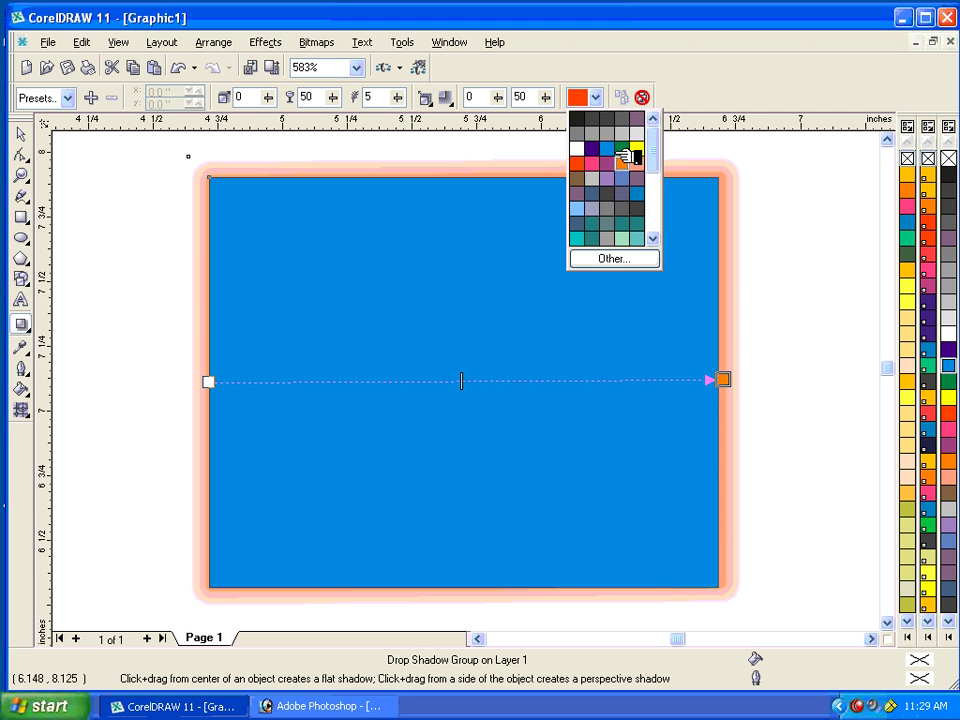
pyautogui.click(625, 158)
# - Try green shades in the CMYK model and set the shadow color to PANTONE Blue 0821 C from the PANTONE pastel coated palette
pyautogui.click(598, 97)
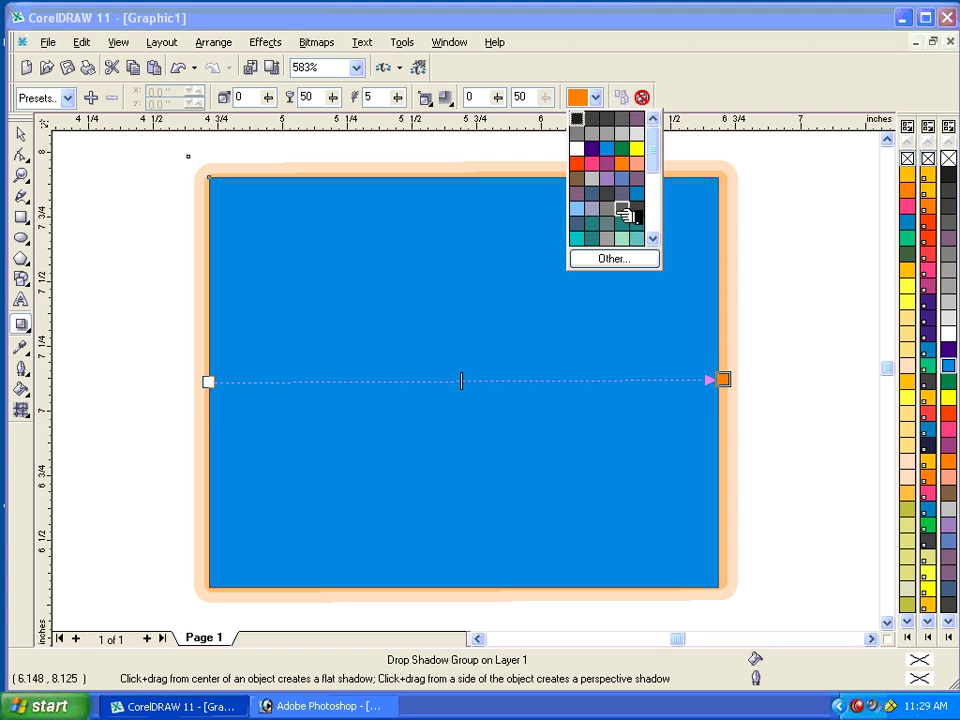
pyautogui.moveTo(660, 152); pyautogui.dragTo(662, 214)
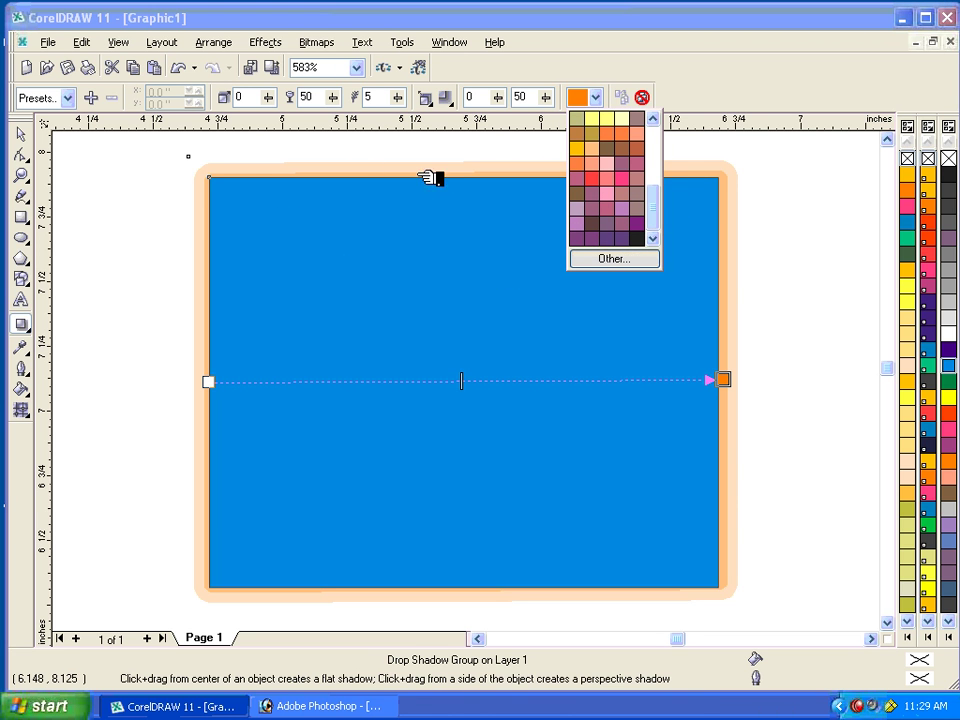
pyautogui.moveTo(445, 292); pyautogui.dragTo(386, 354)
pyautogui.moveTo(502, 364); pyautogui.dragTo(514, 399)
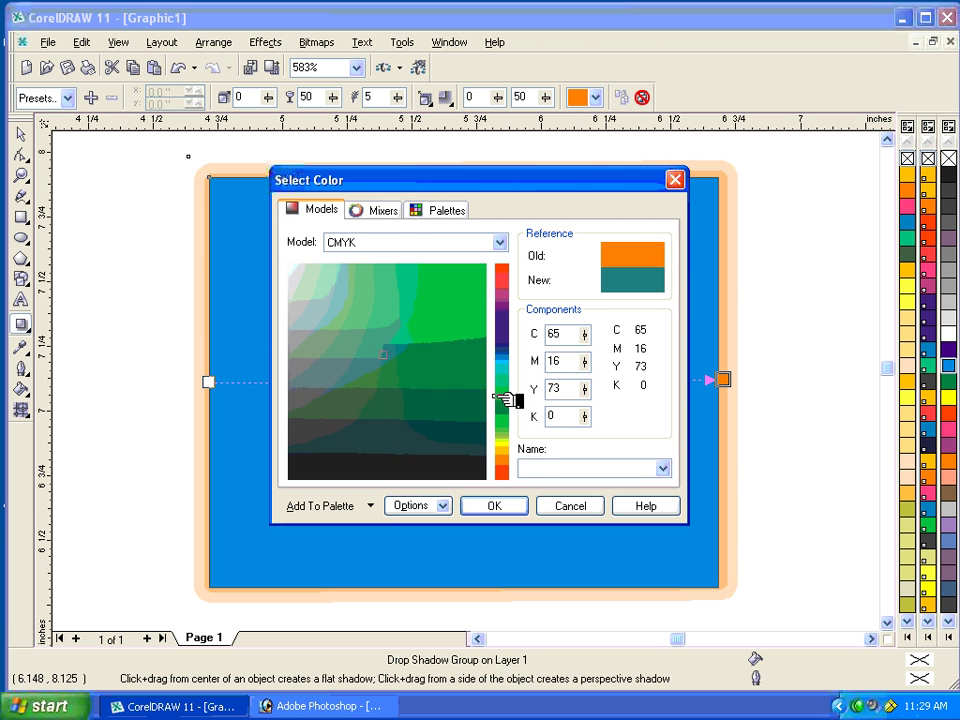
pyautogui.click(429, 385)
pyautogui.click(401, 334)
pyautogui.click(381, 210)
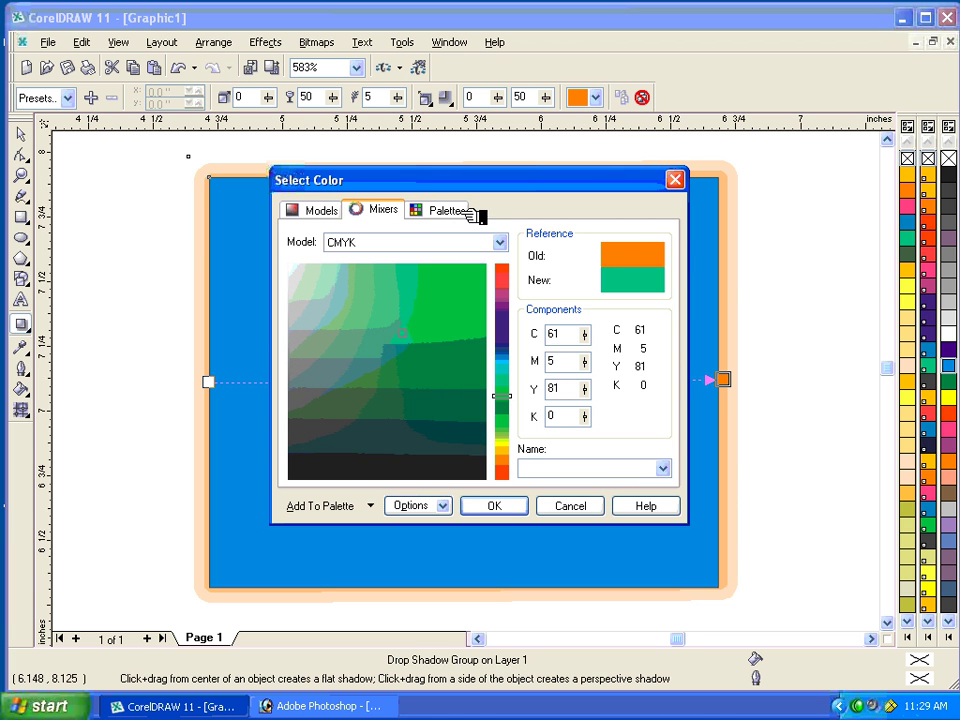
pyautogui.click(467, 214)
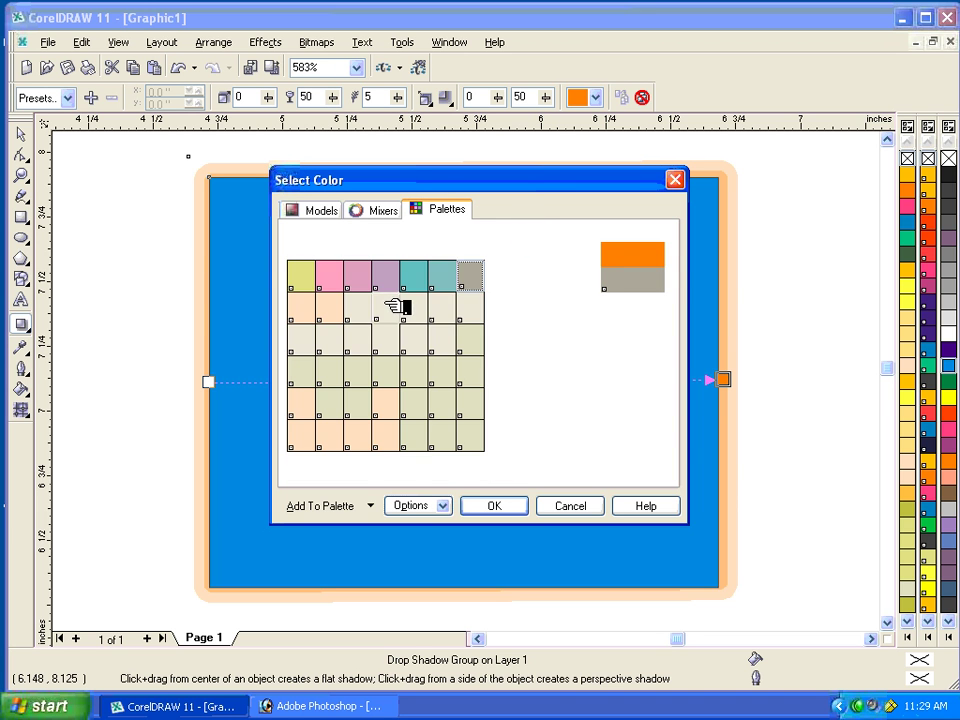
pyautogui.click(440, 278)
pyautogui.click(414, 276)
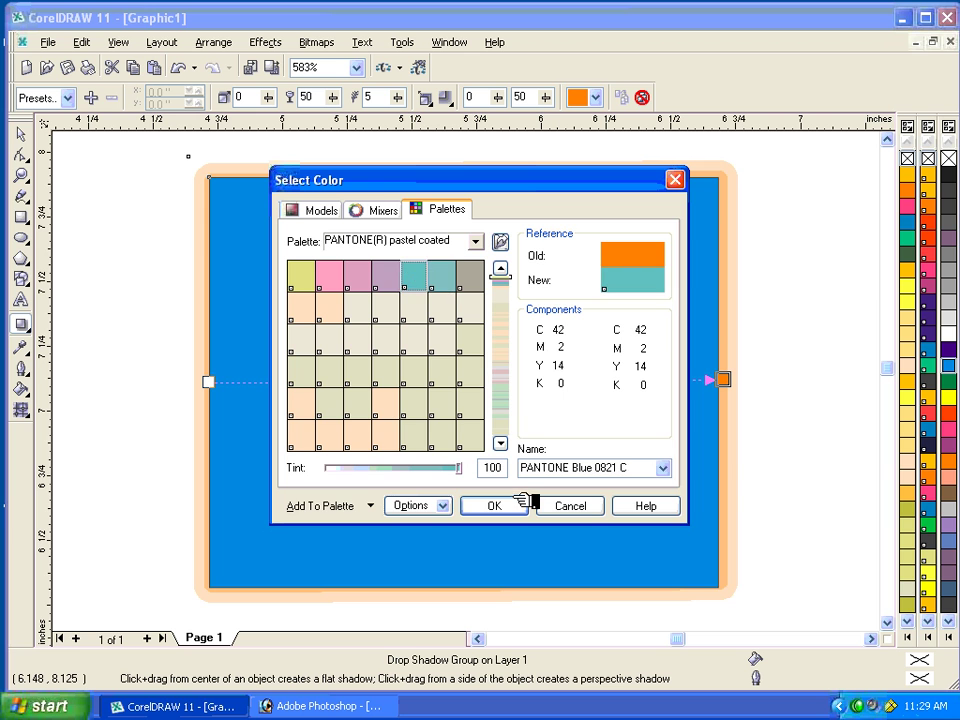
pyautogui.click(515, 505)
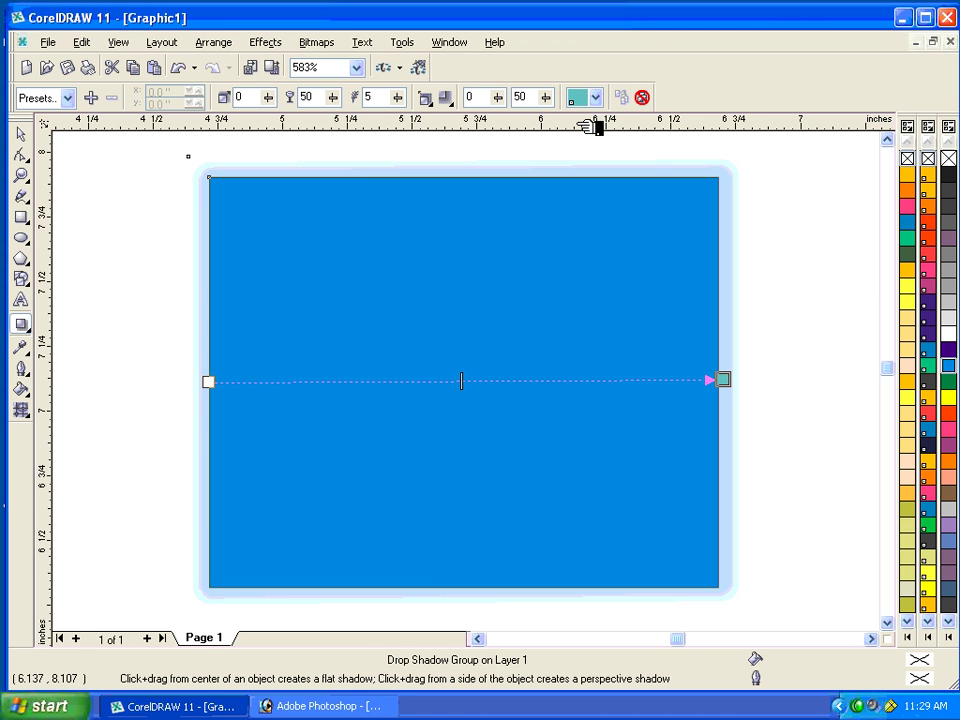
# - Apply the Pers Top Right preset to the rectangle's drop shadow
pyautogui.click(69, 98)
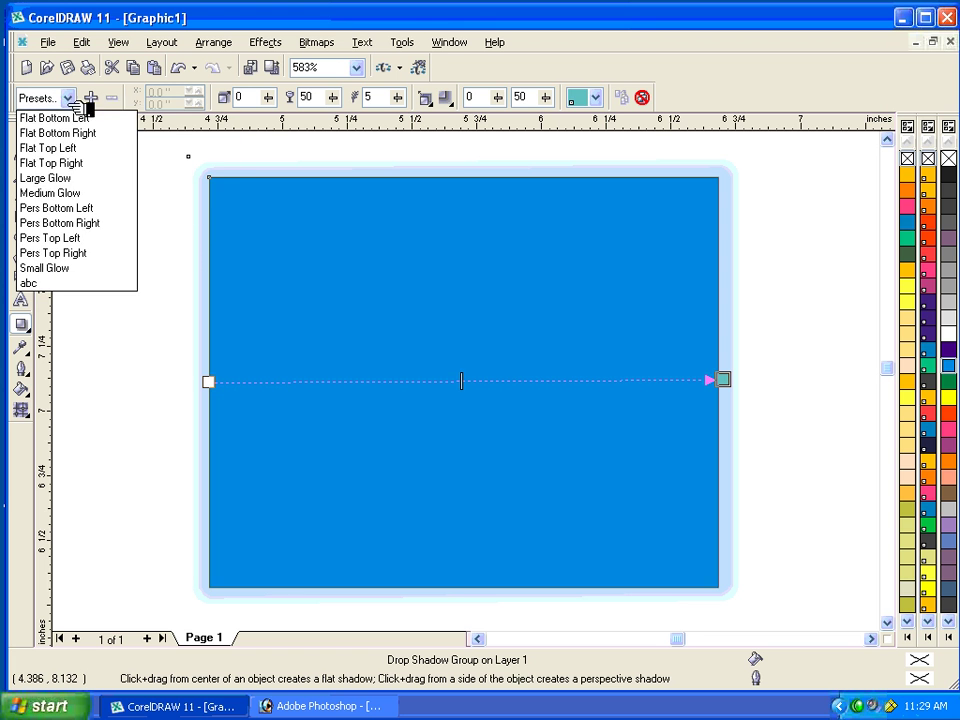
pyautogui.click(52, 253)
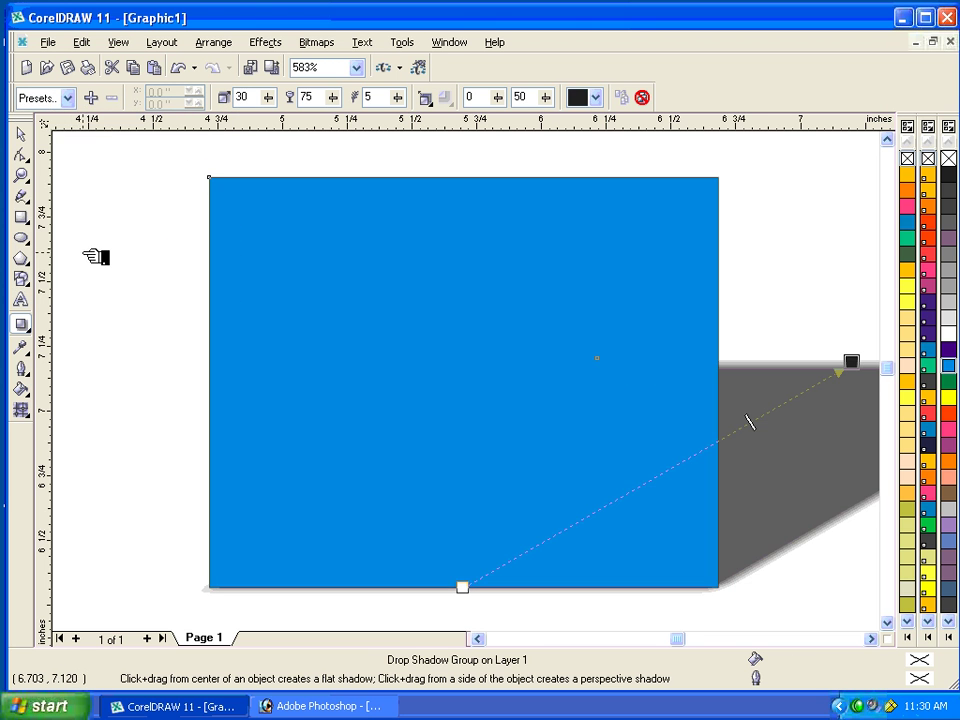
# - Recolor the rectangle's shadow pink and finally peach, and swing it to the rectangle's left side at an angle of about 151
pyautogui.press('F4')
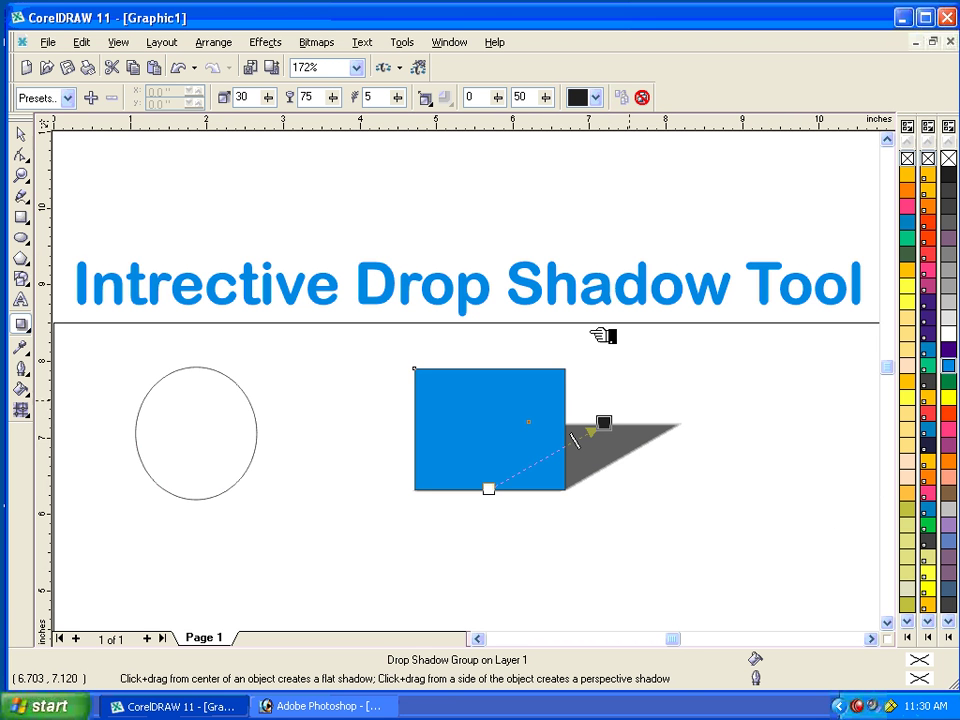
pyautogui.click(596, 97)
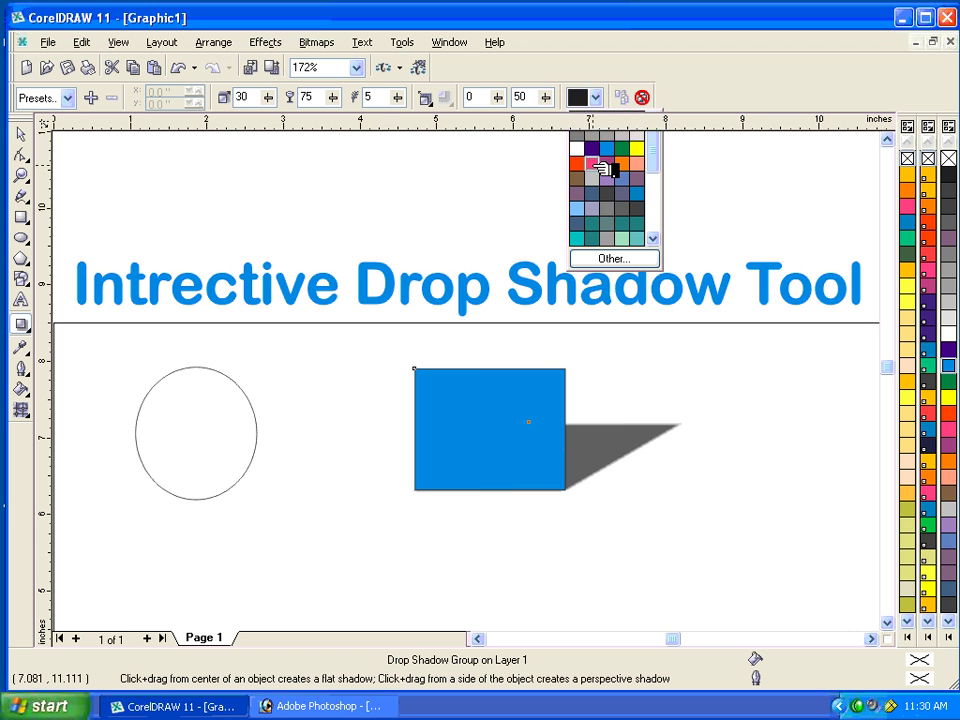
pyautogui.click(594, 164)
pyautogui.click(598, 96)
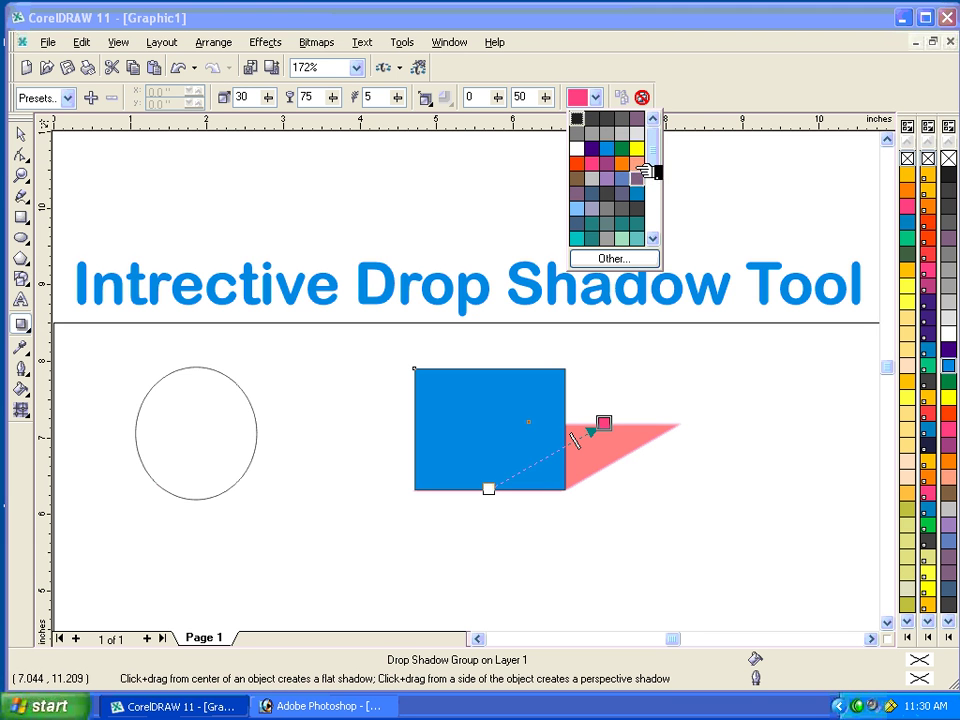
pyautogui.click(638, 164)
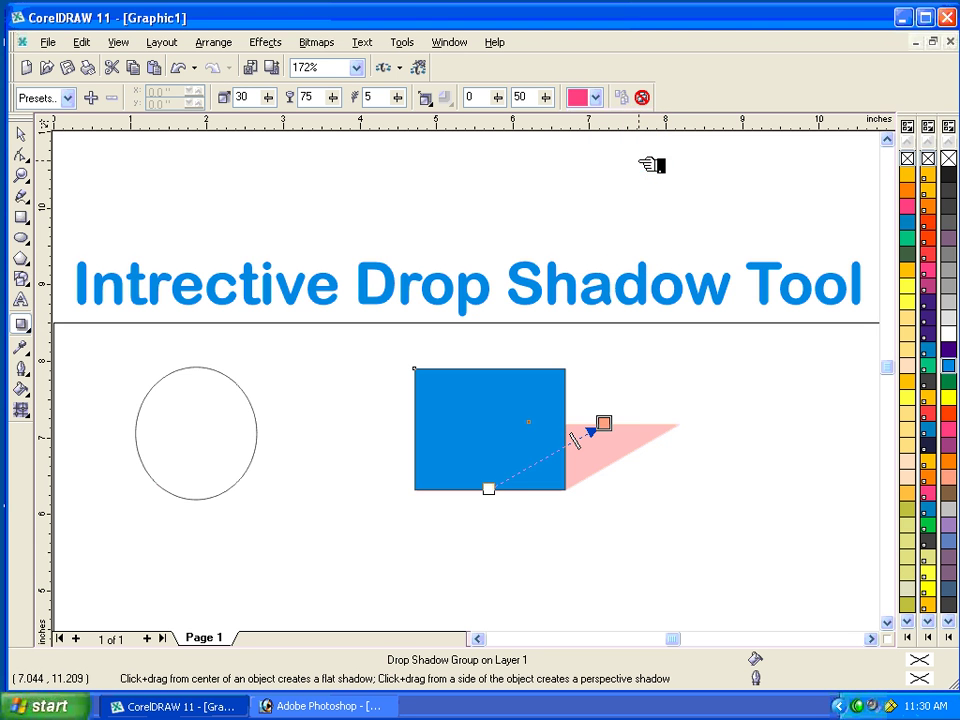
pyautogui.moveTo(607, 427); pyautogui.dragTo(381, 426)
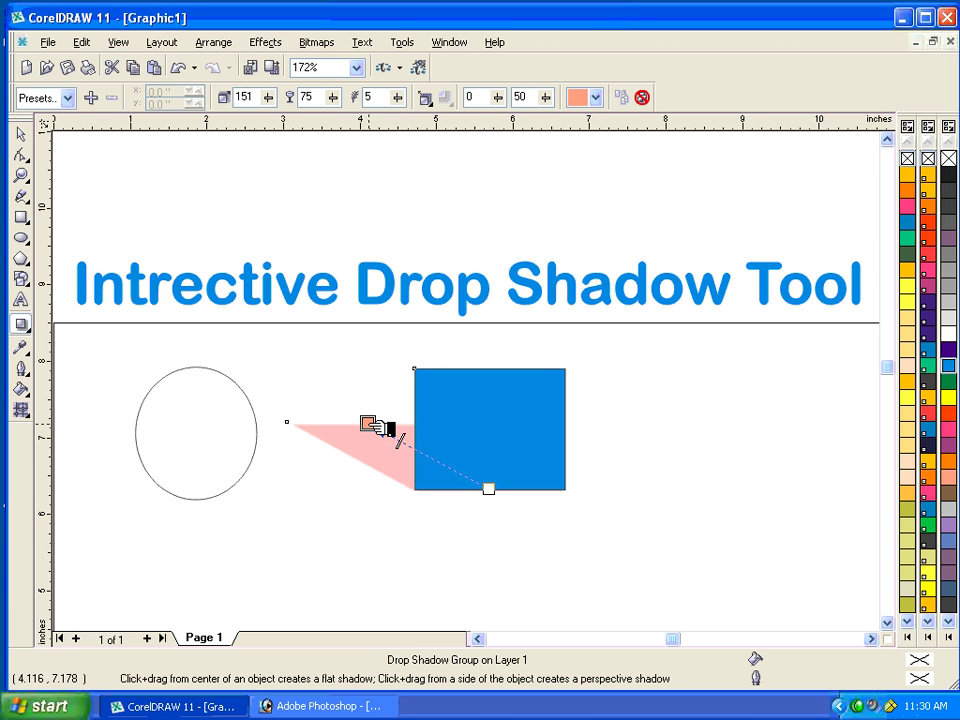
# - Select the blue rectangle on its own and set its outline width to None
pyautogui.click(20, 133)
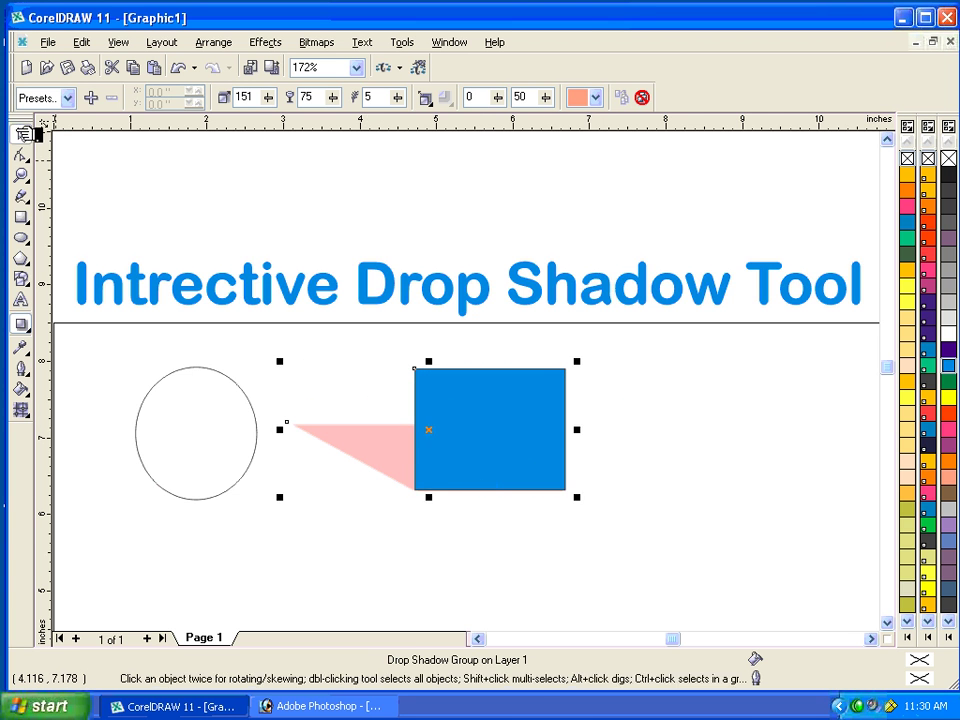
pyautogui.click(424, 452)
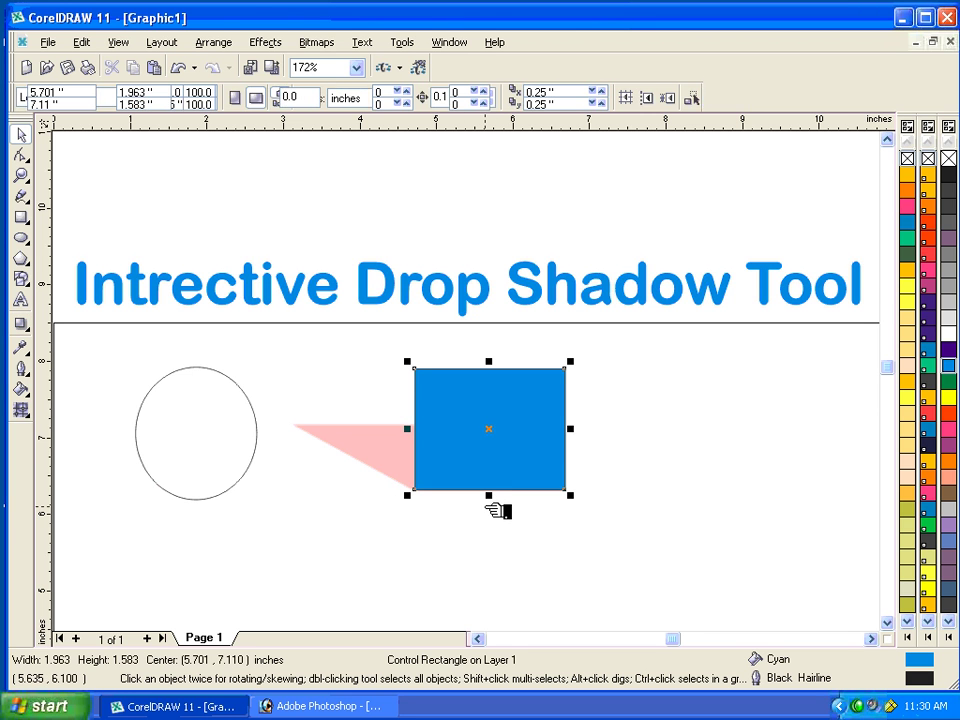
pyautogui.click(33, 375)
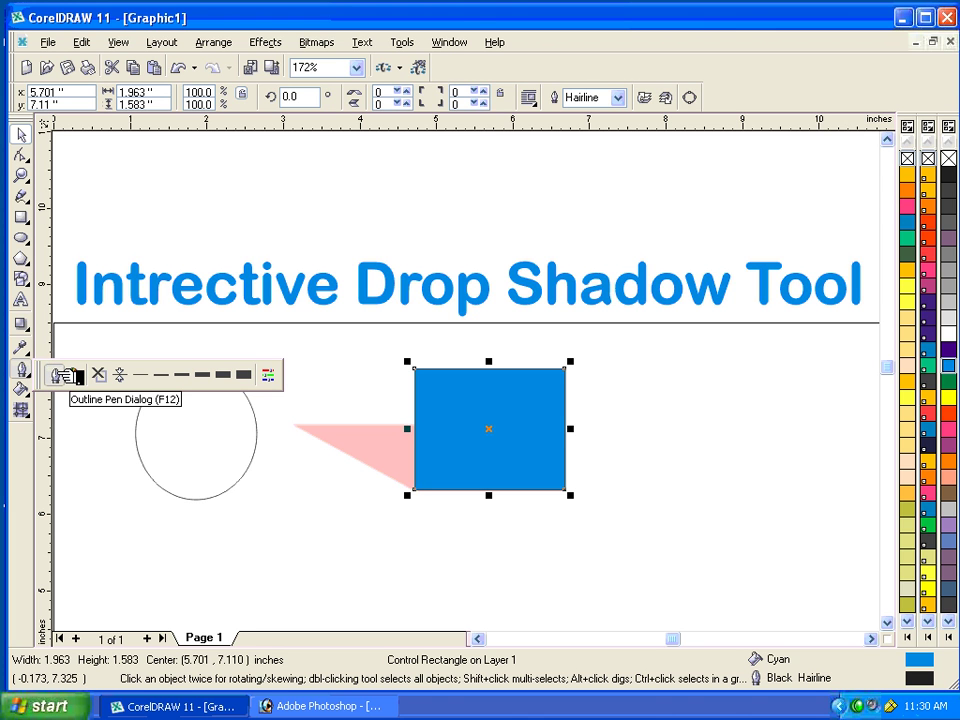
pyautogui.click(64, 376)
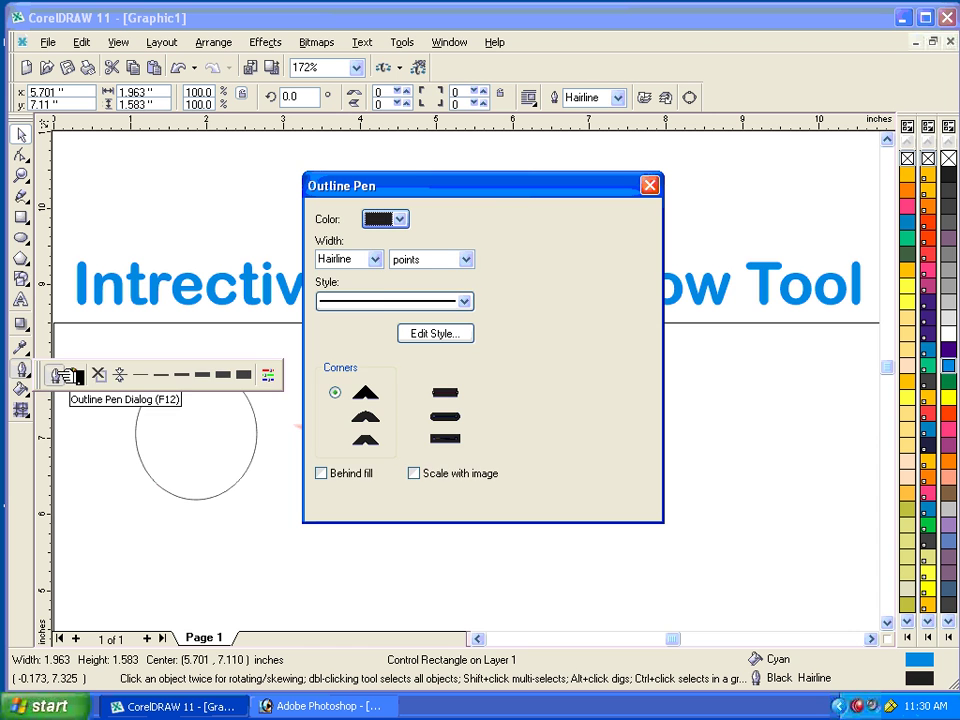
pyautogui.click(376, 259)
pyautogui.click(366, 277)
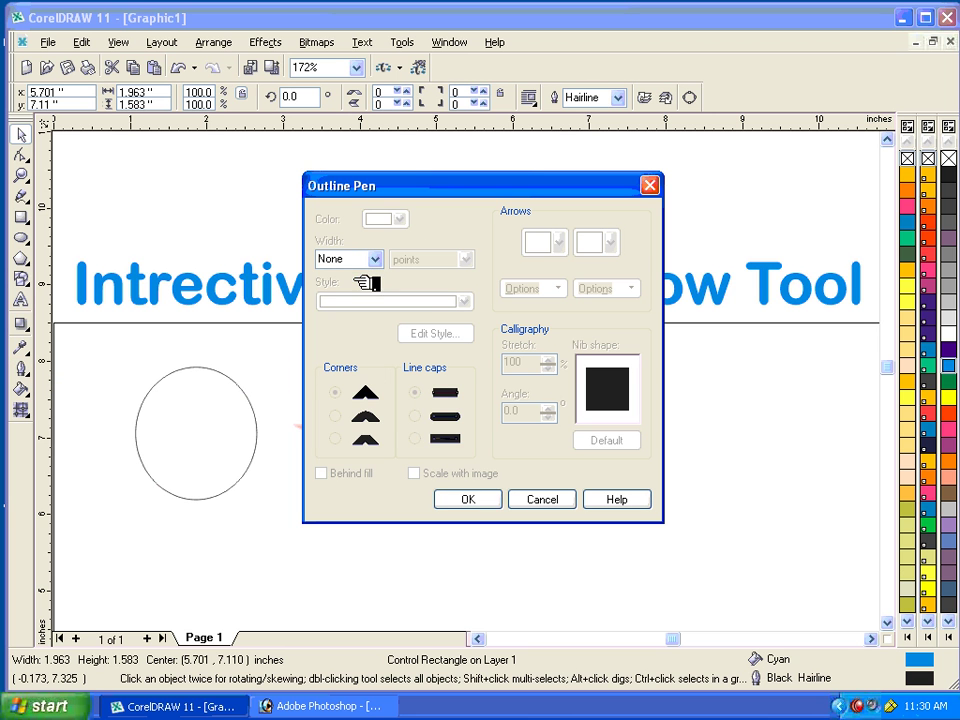
pyautogui.click(475, 499)
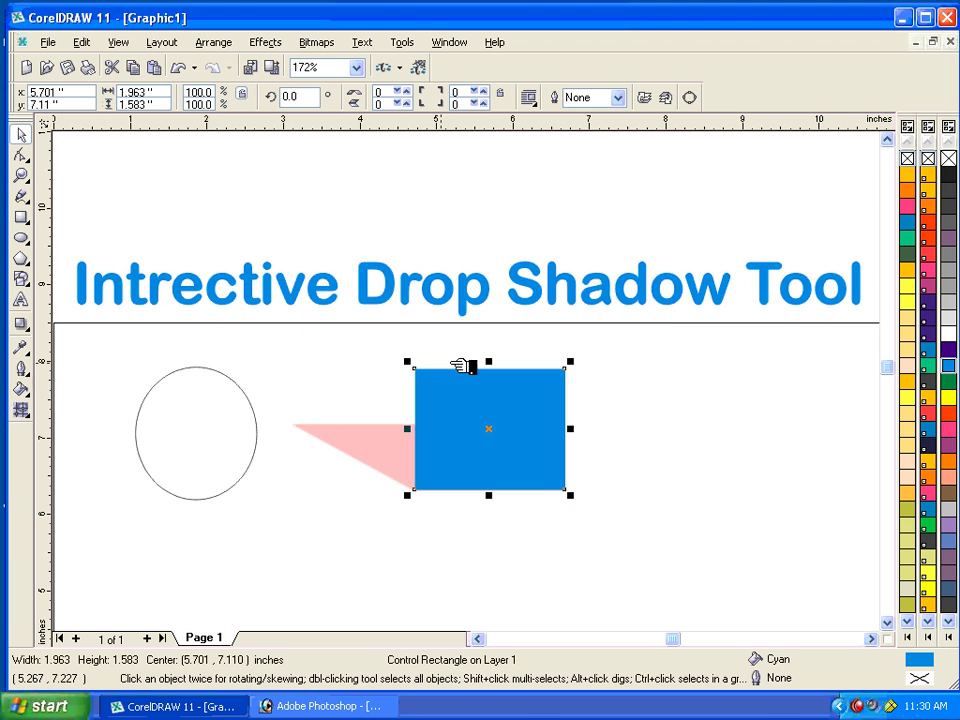
# - Move the rectangle with its shadow about 1.09 inches toward the upper right, and delete both
pyautogui.moveTo(503, 439); pyautogui.dragTo(583, 422)
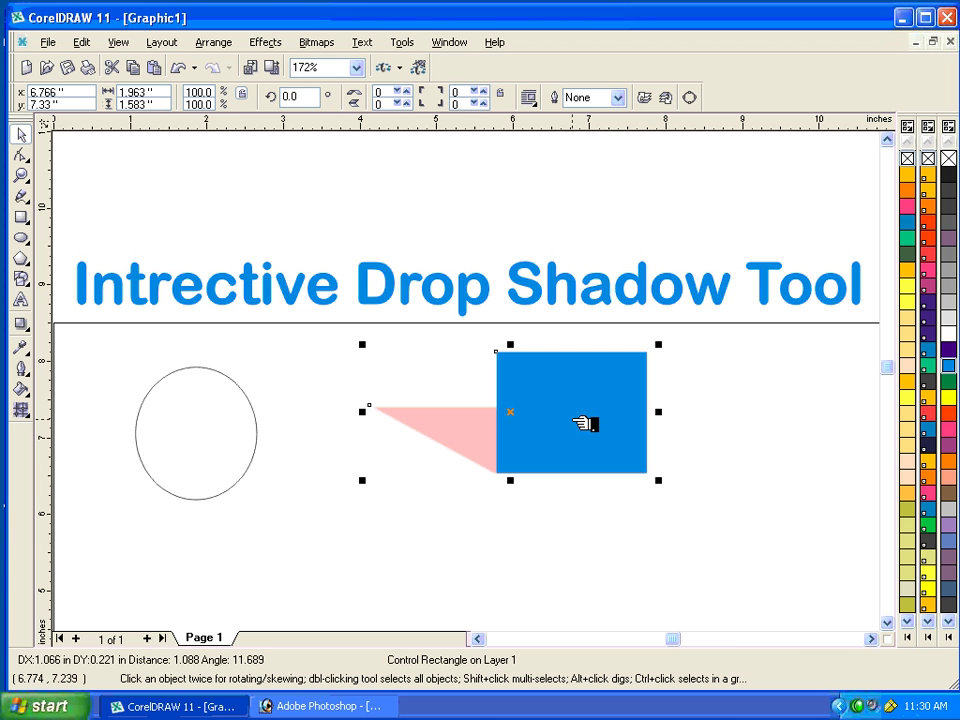
pyautogui.press('Delete')
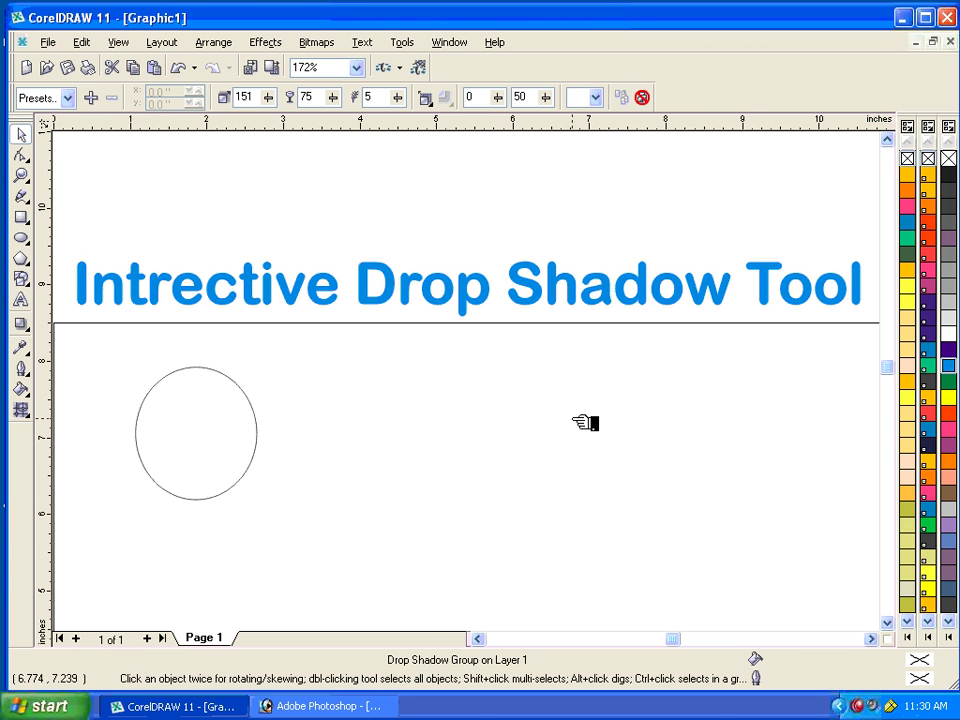
pyautogui.hotkey('shift', 'F4')
# - Select the ellipse near the page's upper left corner and fill it with orange
pyautogui.click(270, 262)
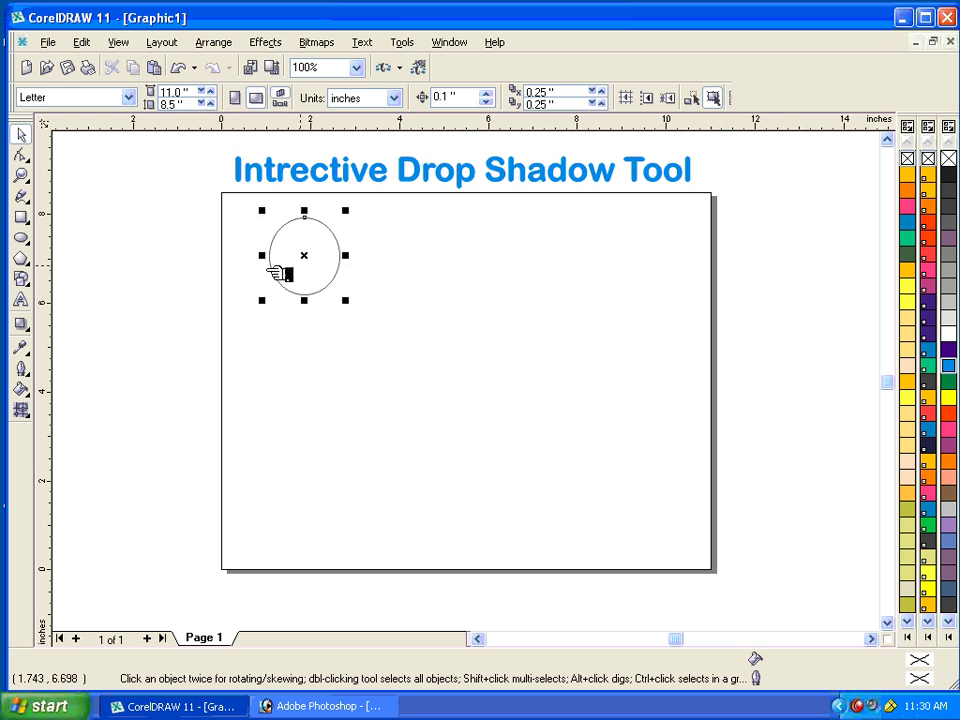
pyautogui.moveTo(232, 206); pyautogui.dragTo(418, 360)
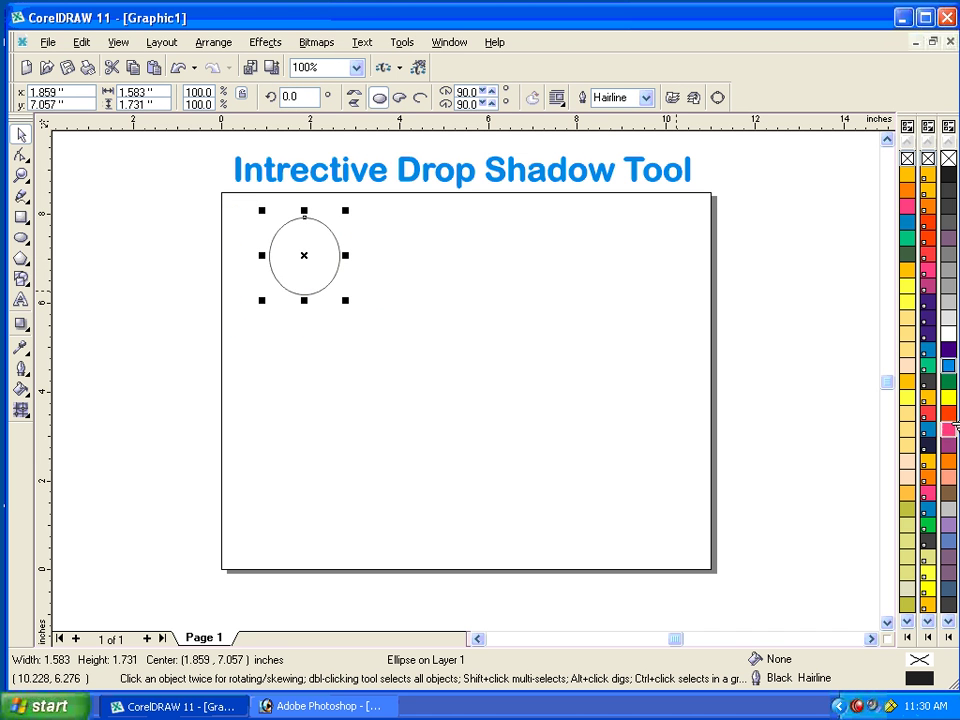
pyautogui.click(949, 462)
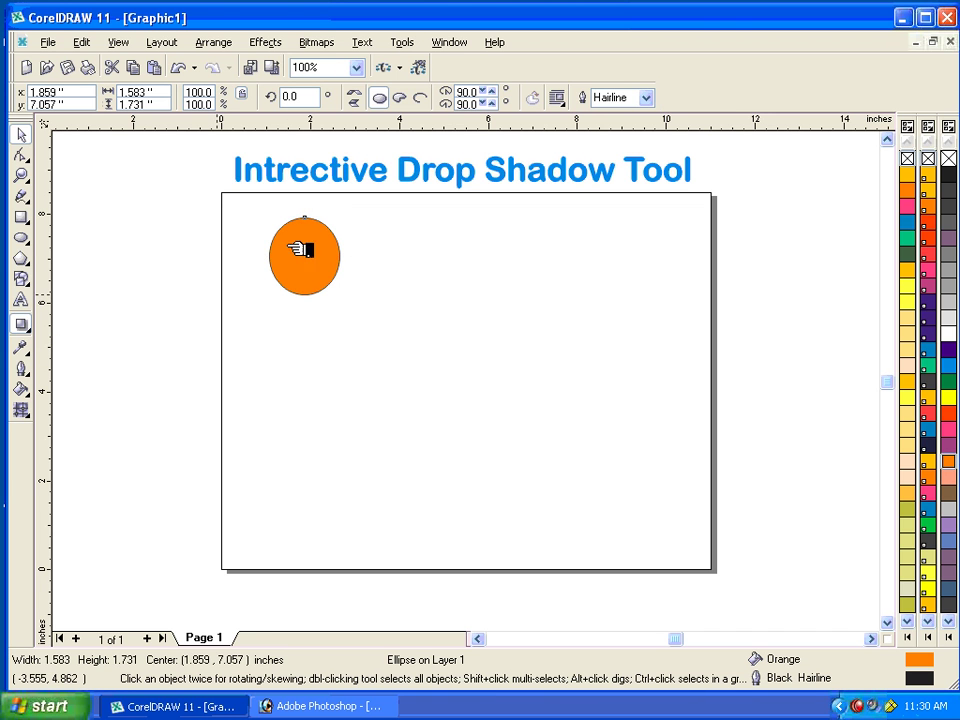
# - Try a freehand flat drop shadow on the orange ellipse, and replace it with the Pers Top Right preset
pyautogui.moveTo(302, 254); pyautogui.dragTo(396, 272)
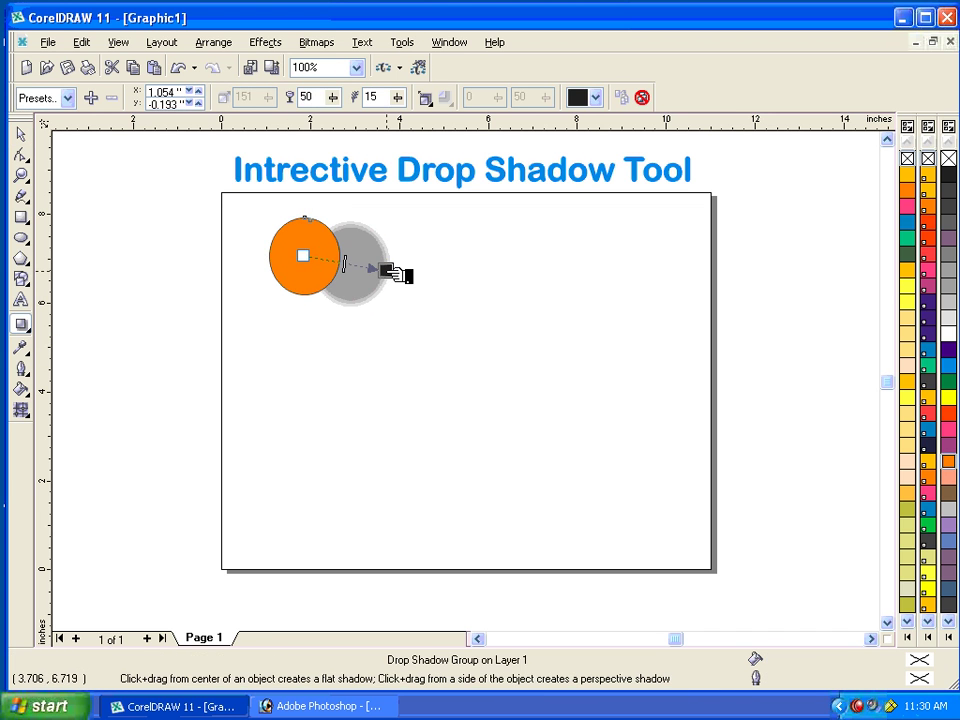
pyautogui.click(426, 97)
pyautogui.click(67, 97)
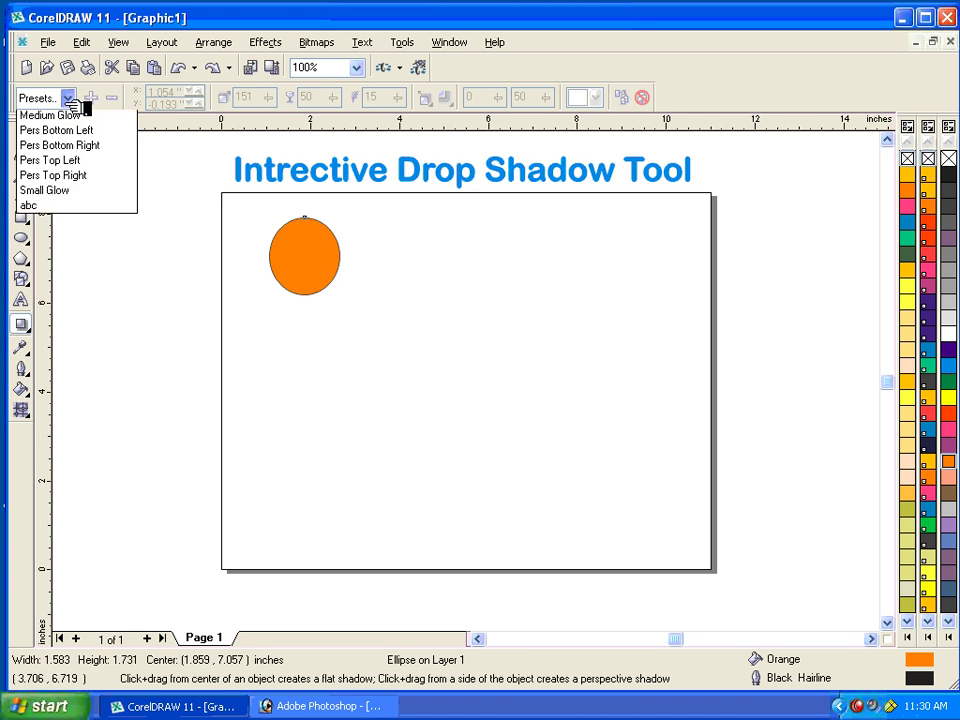
pyautogui.click(67, 253)
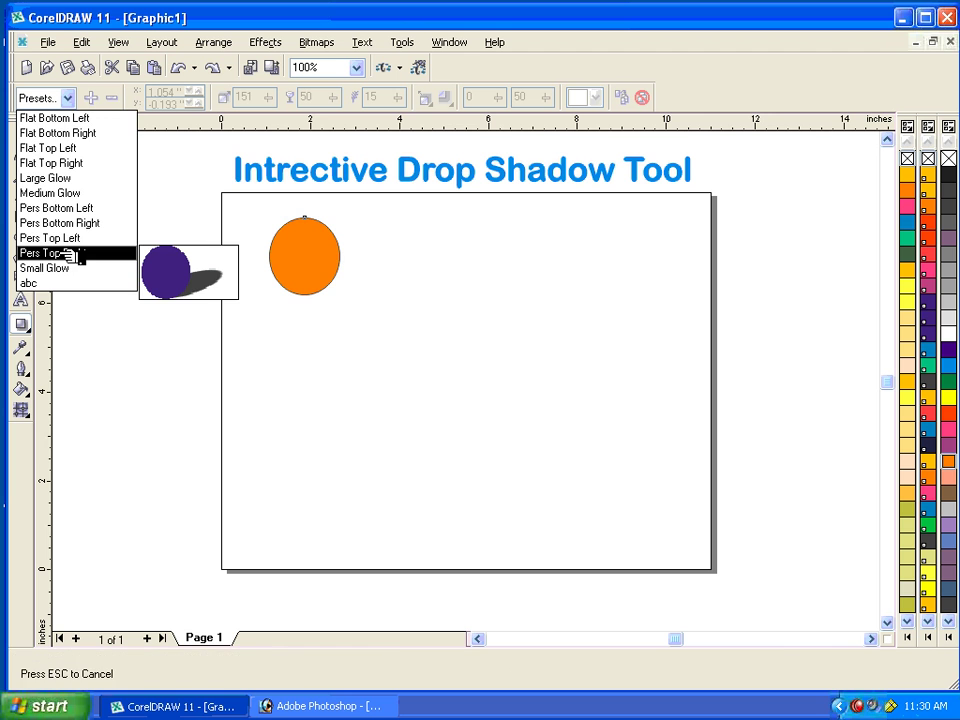
# - Set the ellipse's shadow color to purple and its opacity to 95
pyautogui.click(598, 95)
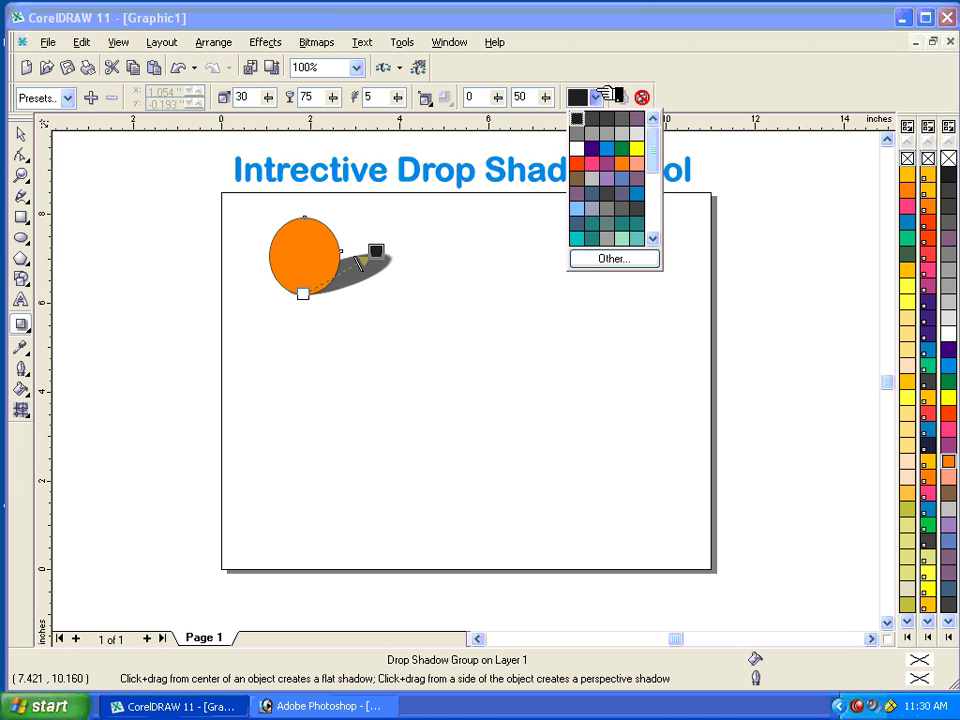
pyautogui.click(611, 164)
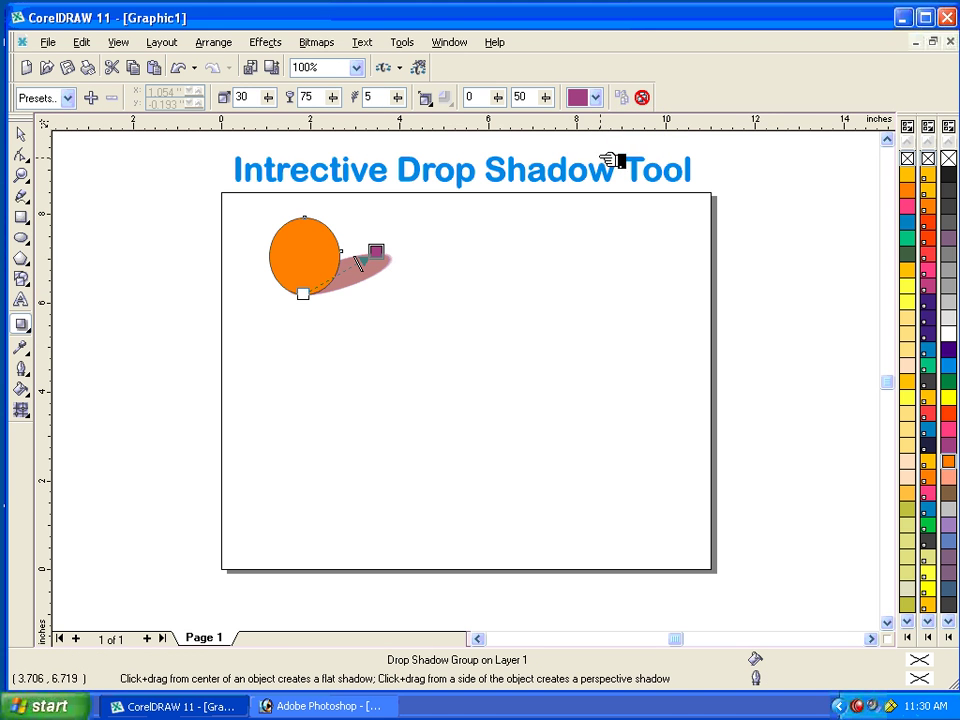
pyautogui.click(597, 97)
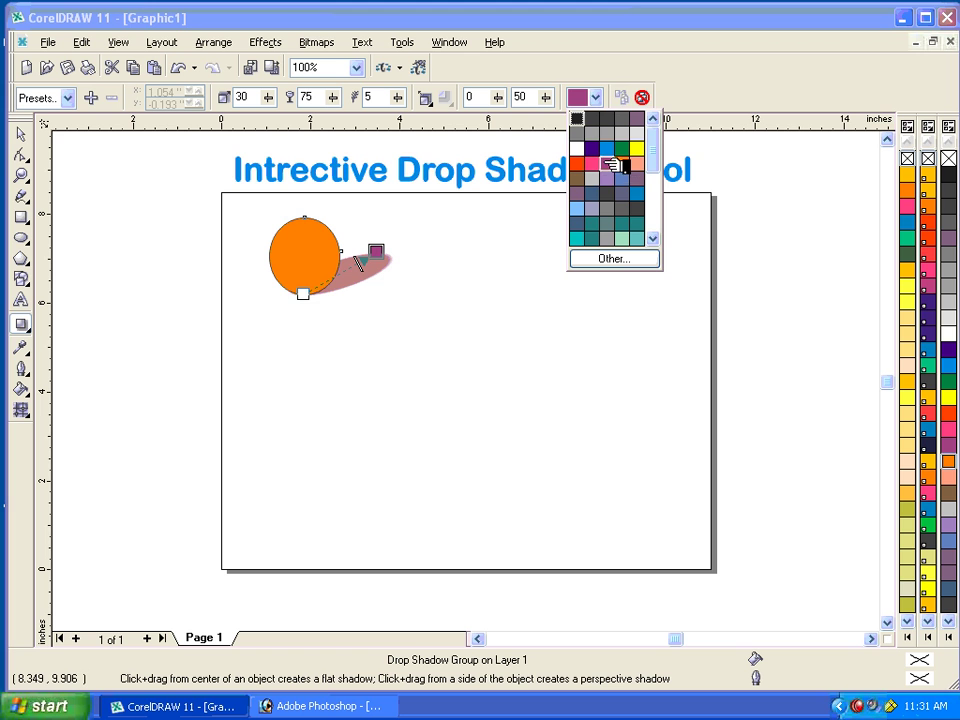
pyautogui.click(548, 125)
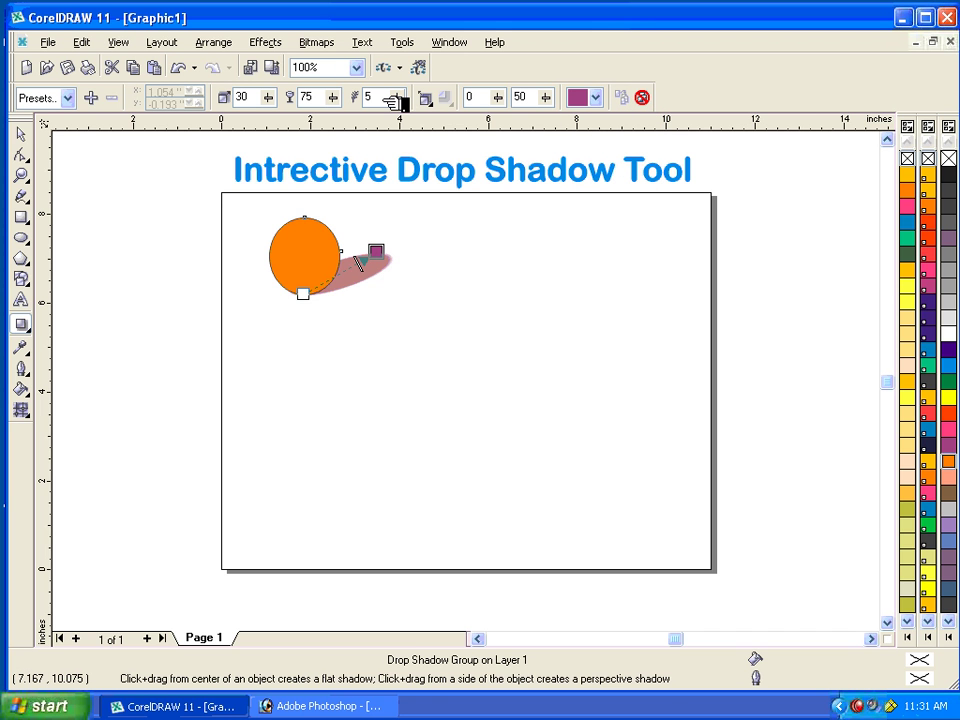
pyautogui.click(306, 97)
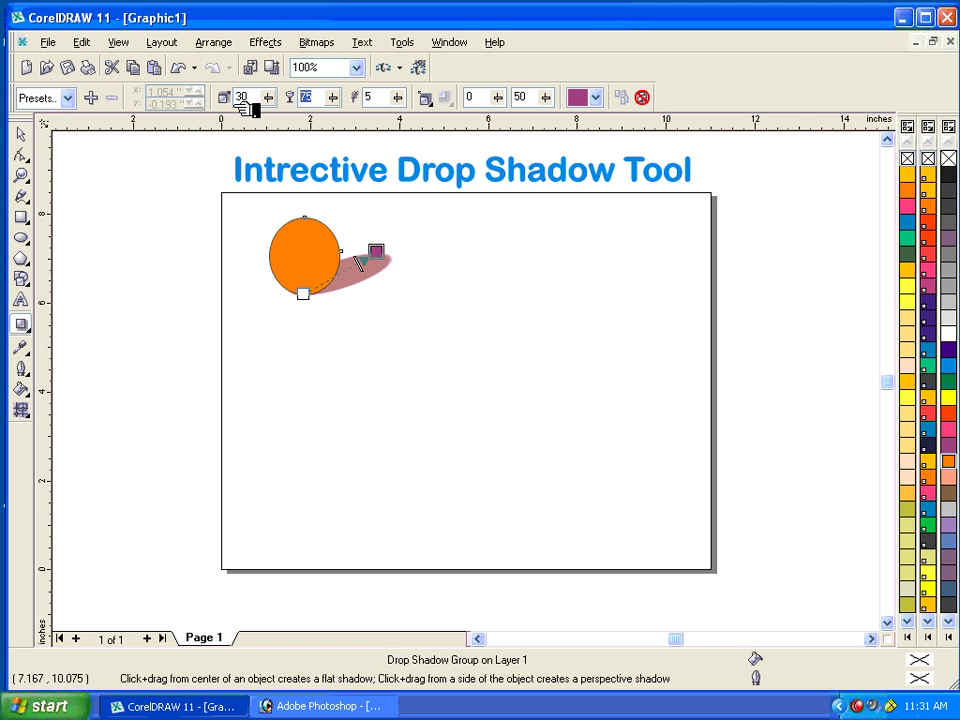
pyautogui.press('Return')
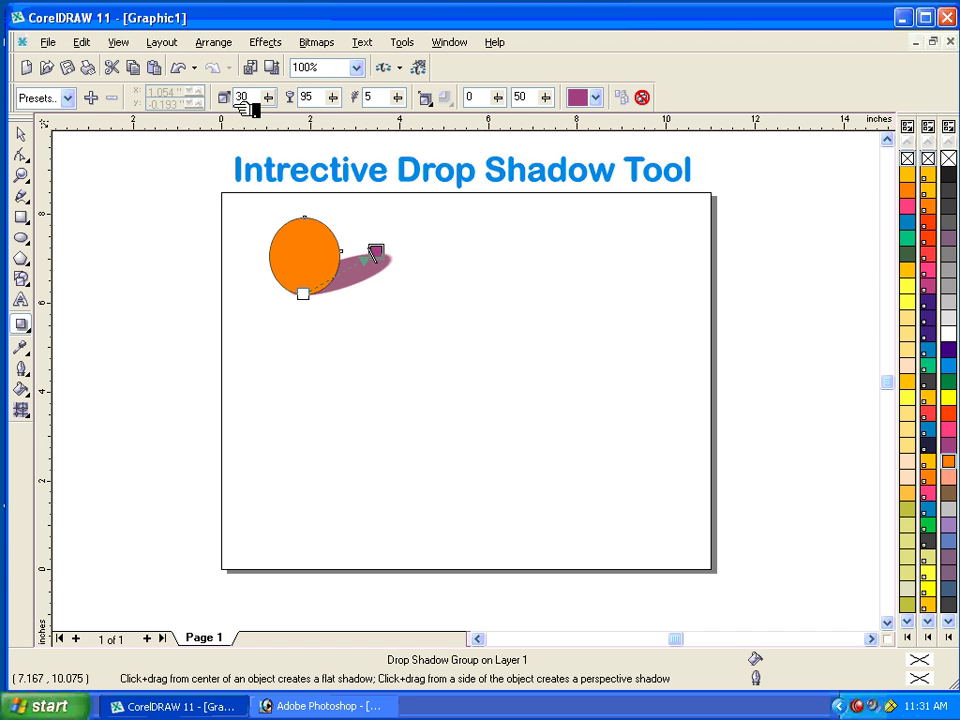
# - Select the orange ellipse together with its shadow and delete them from the page
pyautogui.click(21, 133)
pyautogui.click(248, 225)
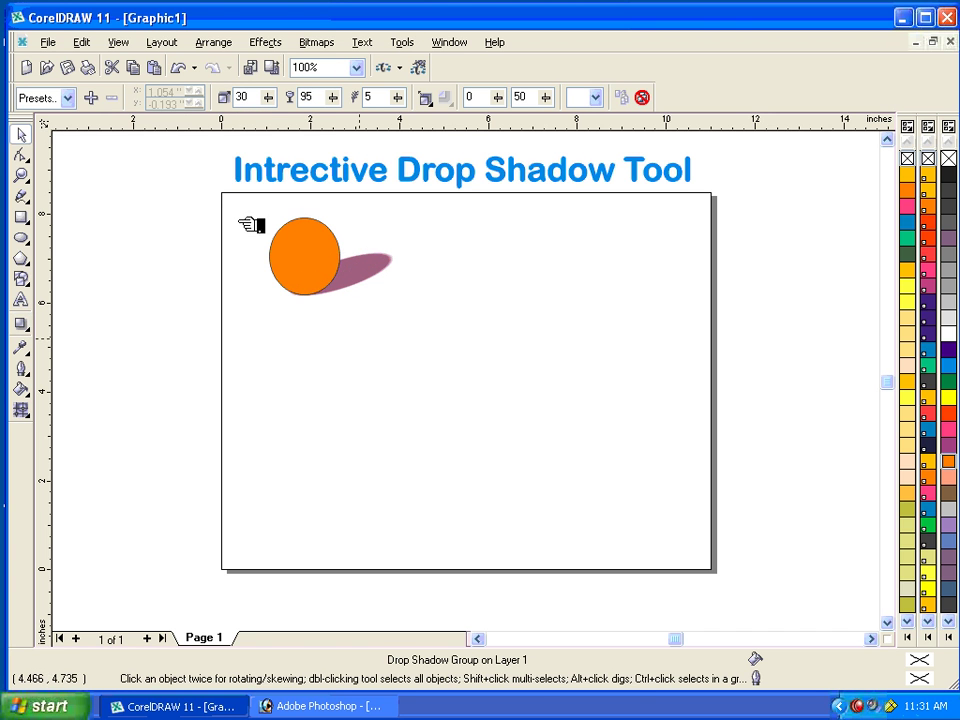
pyautogui.moveTo(250, 225); pyautogui.dragTo(497, 332)
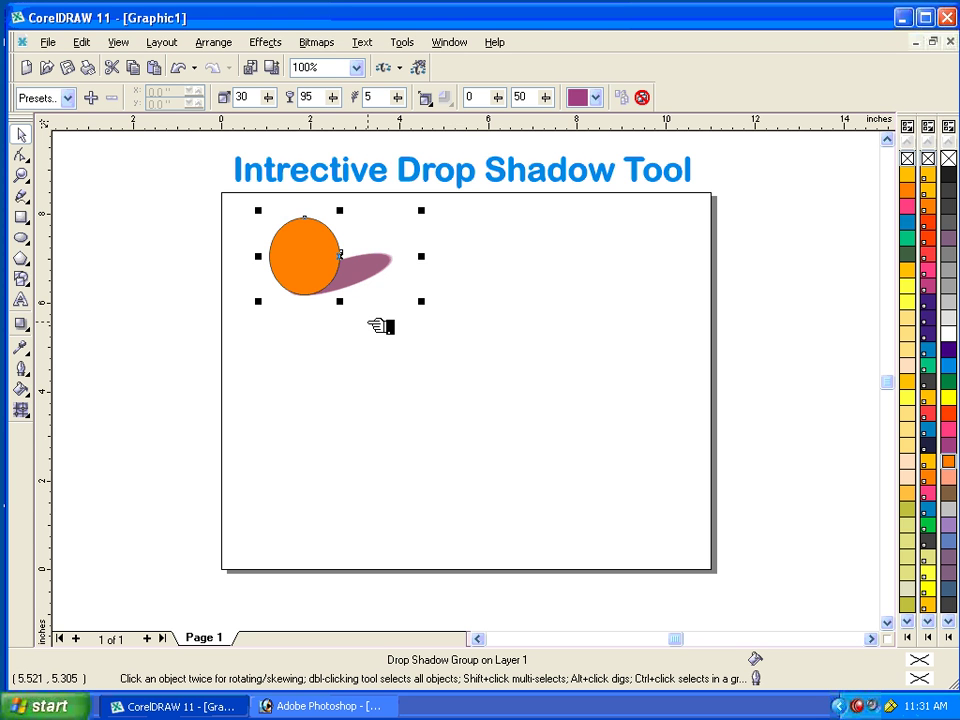
pyautogui.press('Delete')
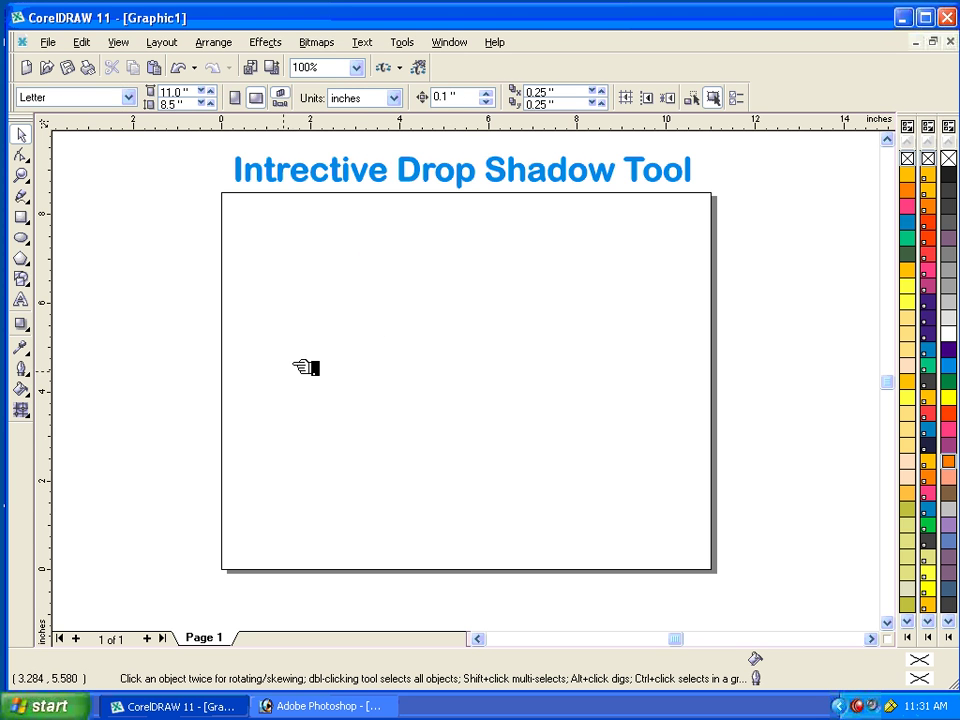
# - Add the artistic text "Cosmos" near the middle of the page and select it as an object
pyautogui.click(20, 299)
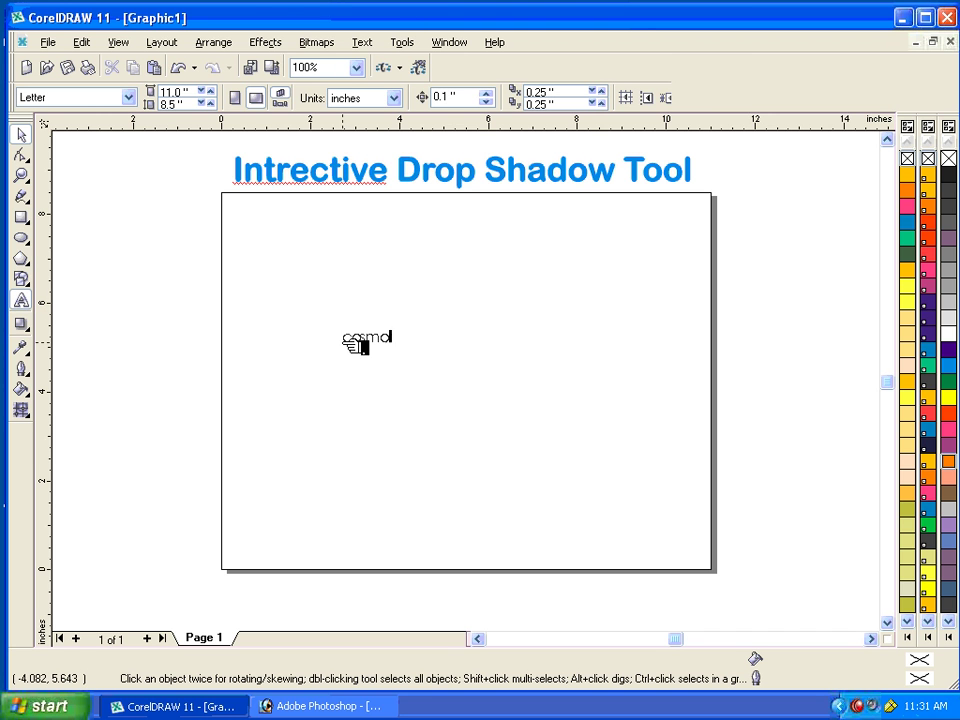
pyautogui.write('s')
pyautogui.click(20, 133)
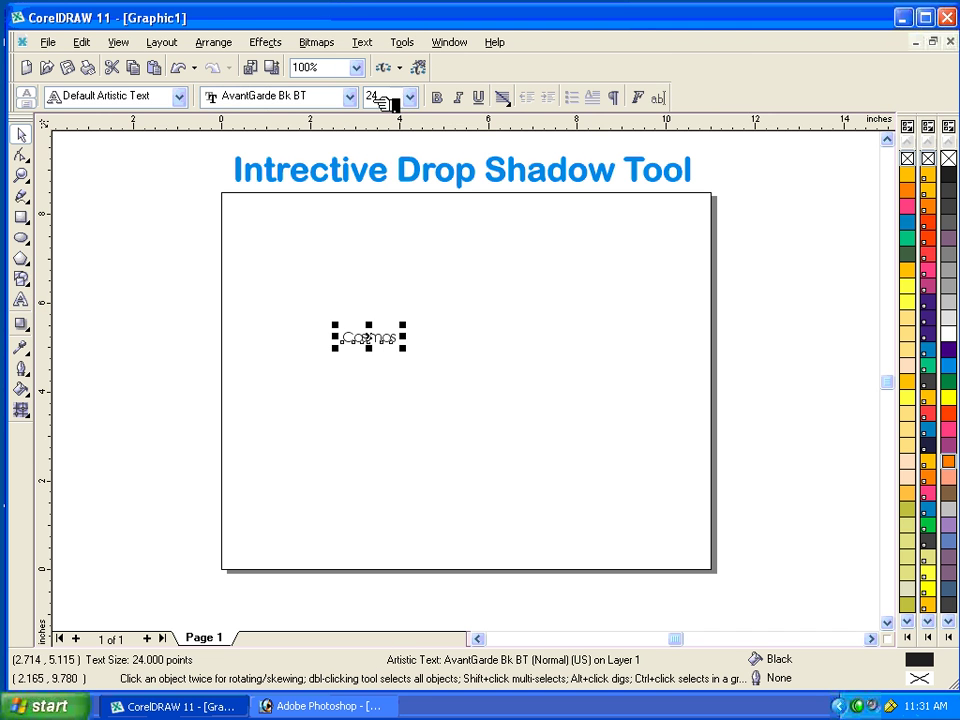
# - Set the Cosmos text to a size of 100 points and make it bold
pyautogui.click(409, 96)
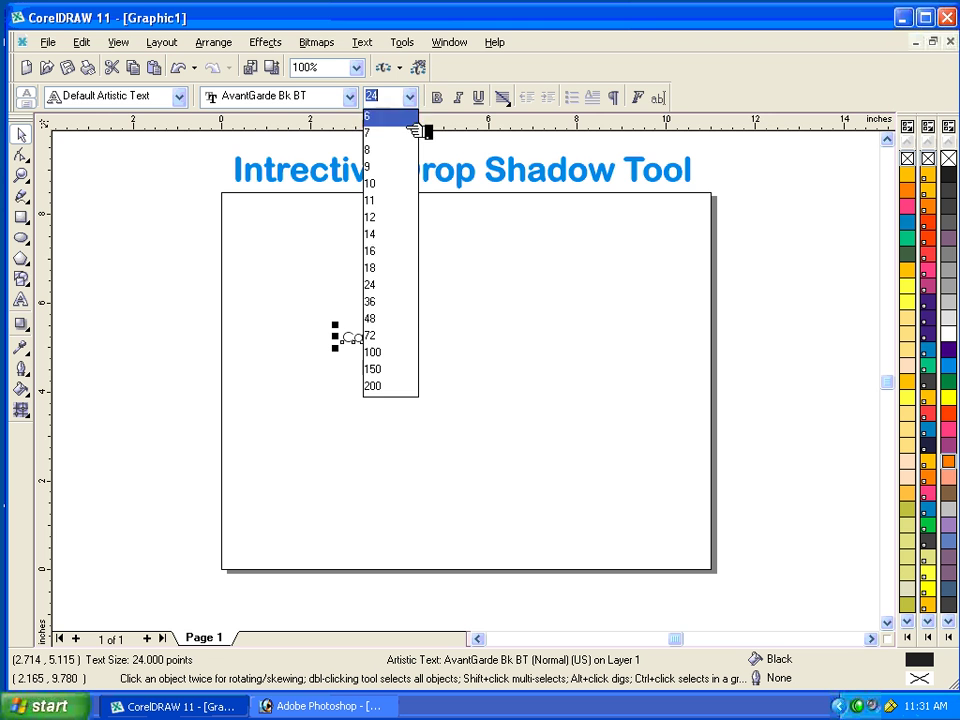
pyautogui.click(406, 354)
pyautogui.click(440, 97)
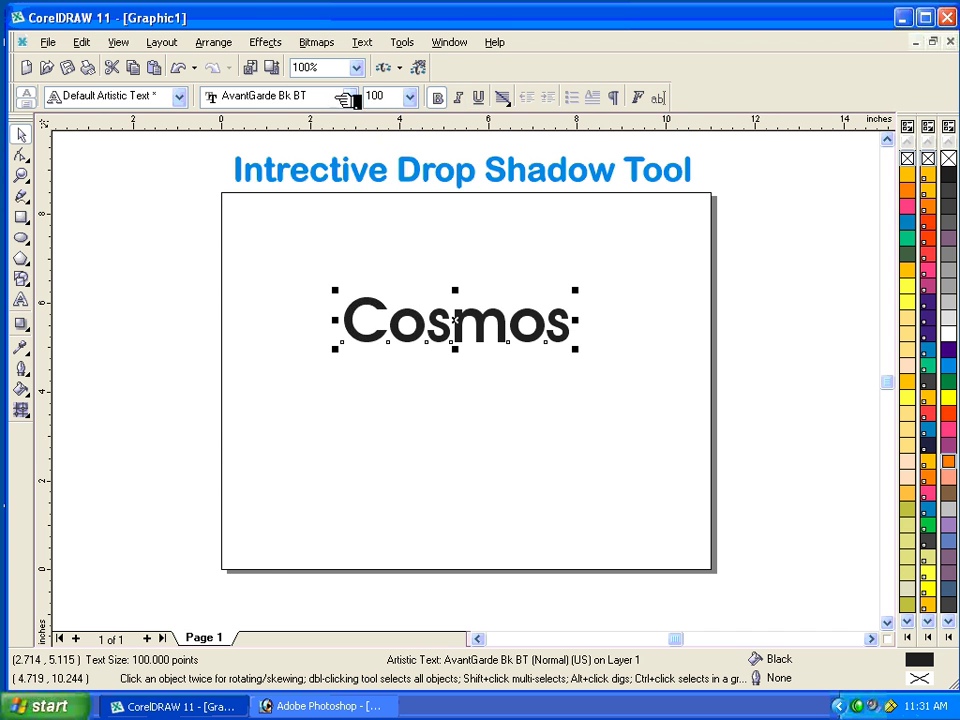
# - Change the font of the Cosmos text to Arial Black
pyautogui.click(349, 97)
pyautogui.press('Up')
pyautogui.press('Up')
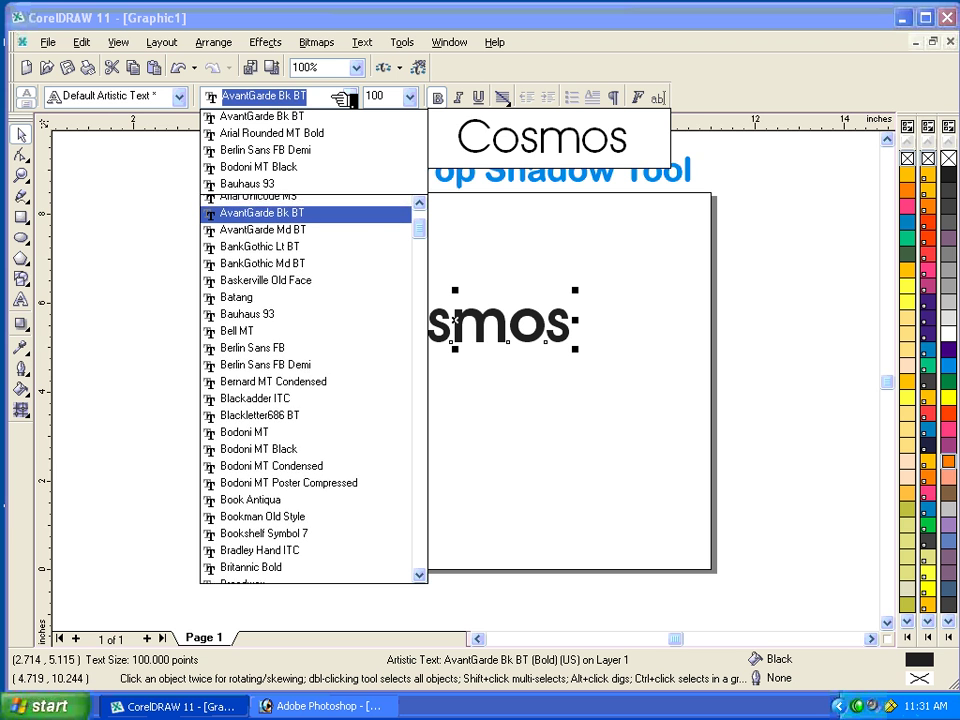
pyautogui.press('Up')
pyautogui.press('Up')
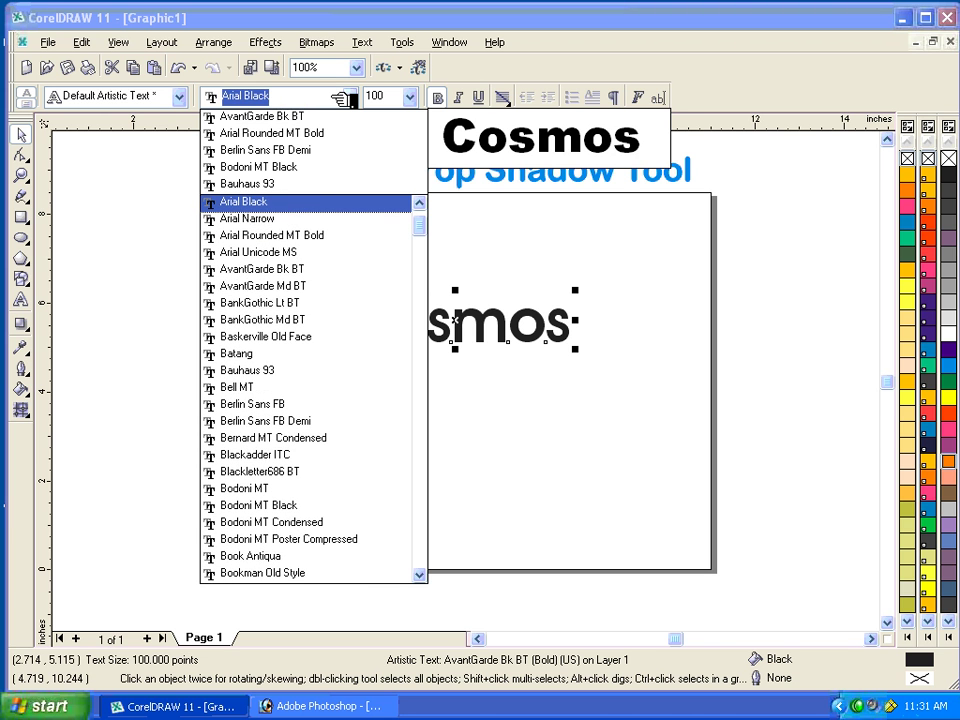
pyautogui.press('Return')
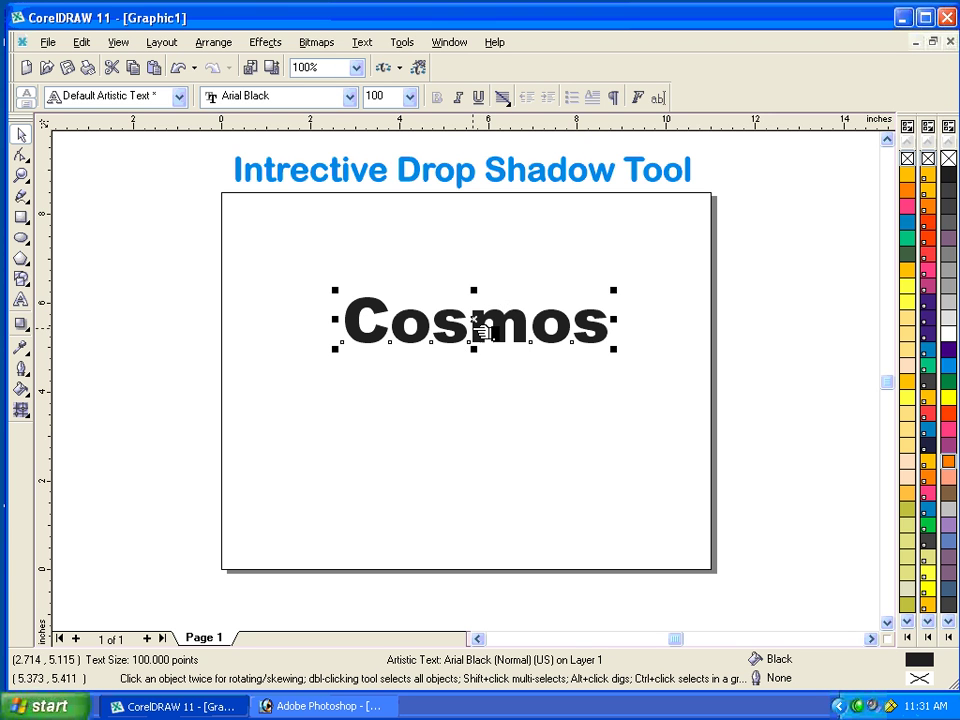
# - Apply a flat drop shadow to the Cosmos text, offset very slightly from its center
pyautogui.click(24, 326)
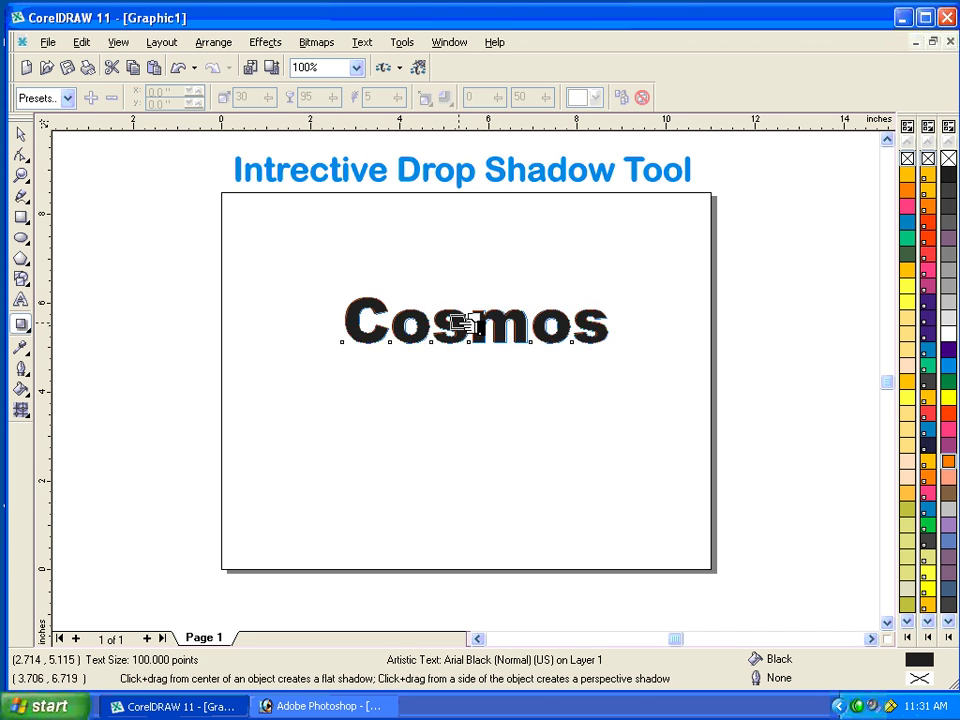
pyautogui.moveTo(480, 324); pyautogui.dragTo(470, 327)
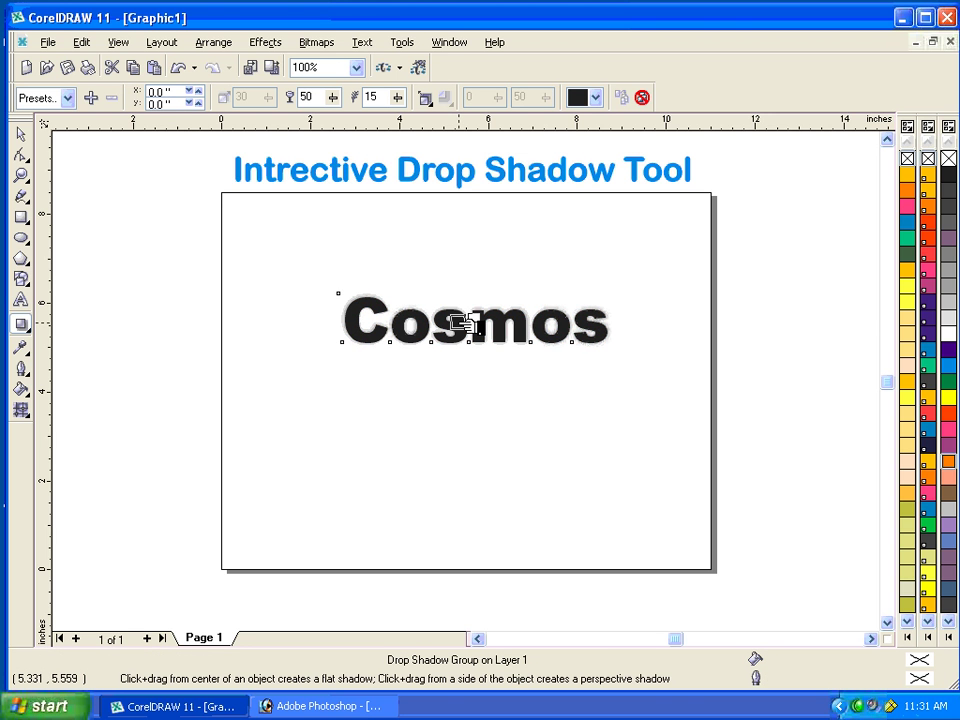
pyautogui.press('F4')
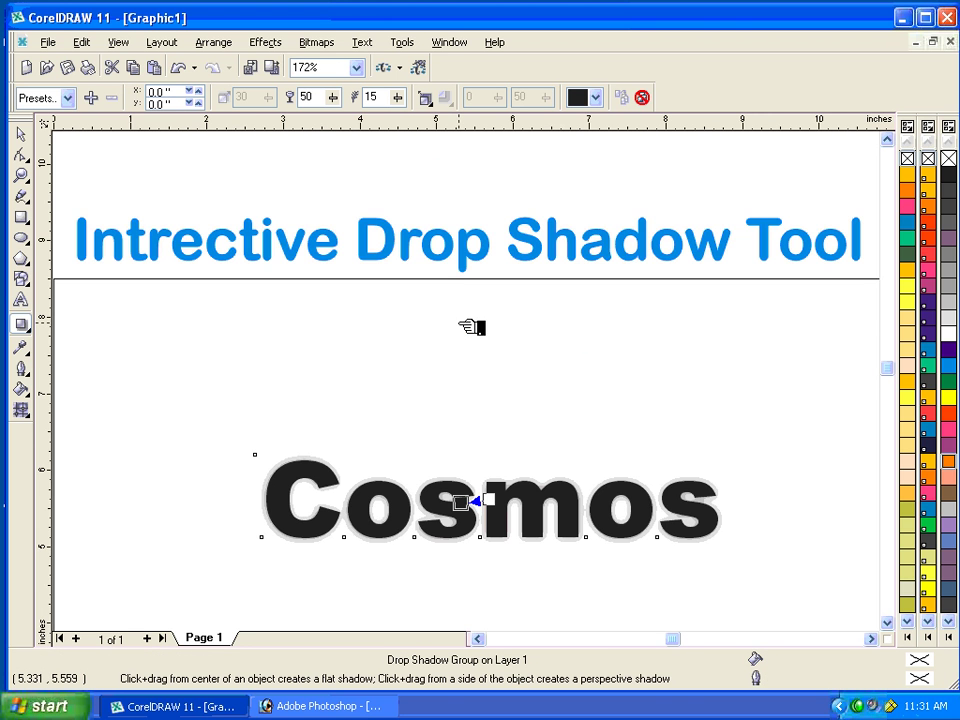
# - Try the Middle, Outside and Average feathering directions on the Cosmos shadow and settle on Outside
pyautogui.click(430, 100)
pyautogui.click(455, 200)
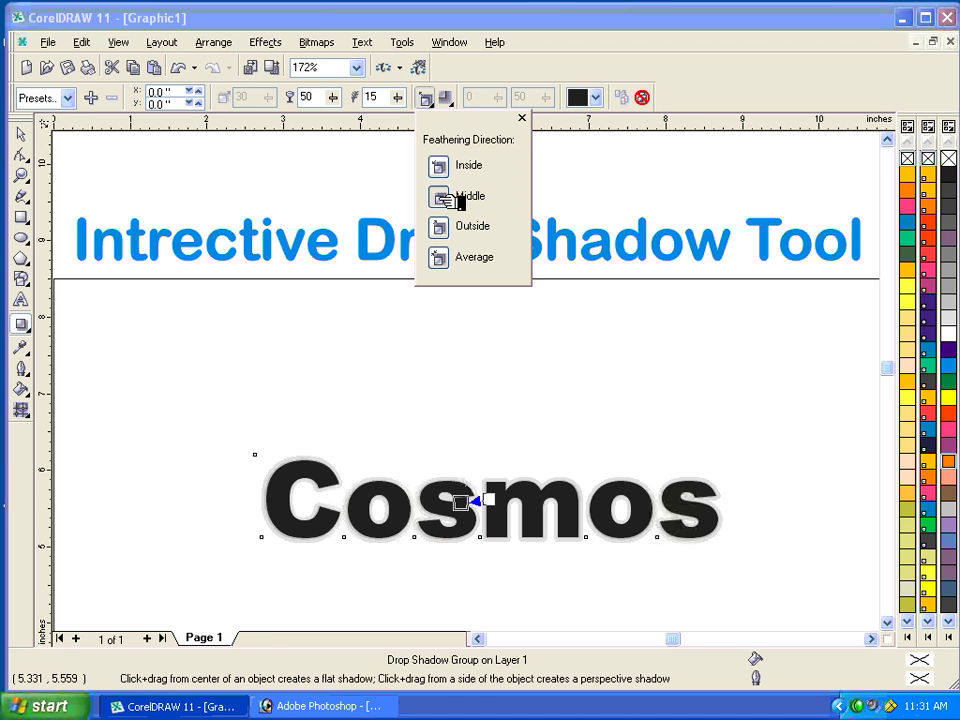
pyautogui.click(445, 229)
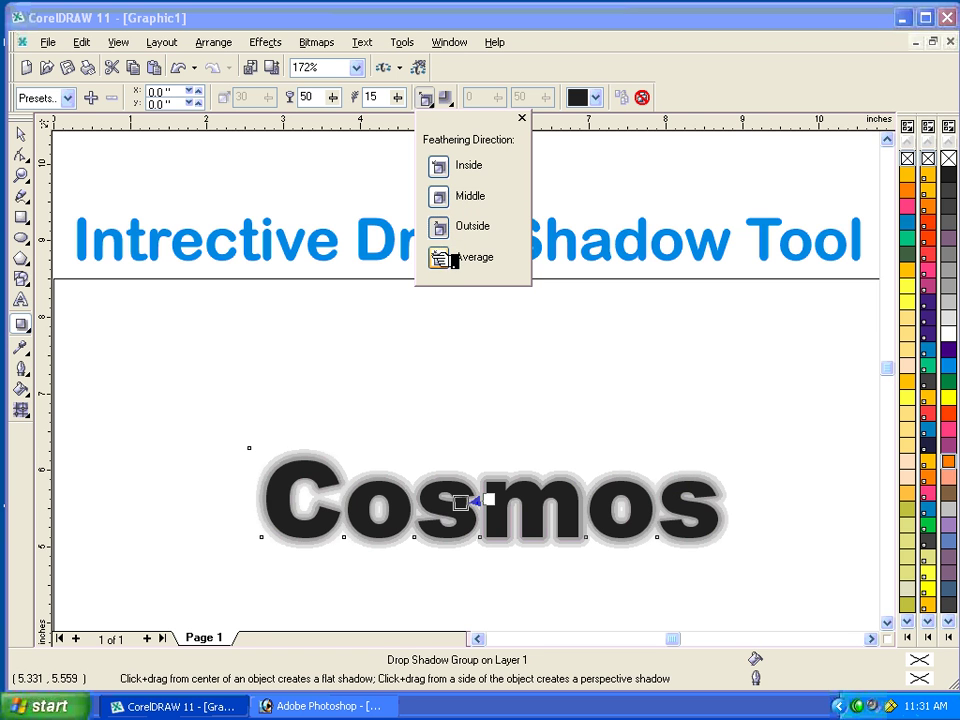
pyautogui.click(442, 257)
pyautogui.click(457, 229)
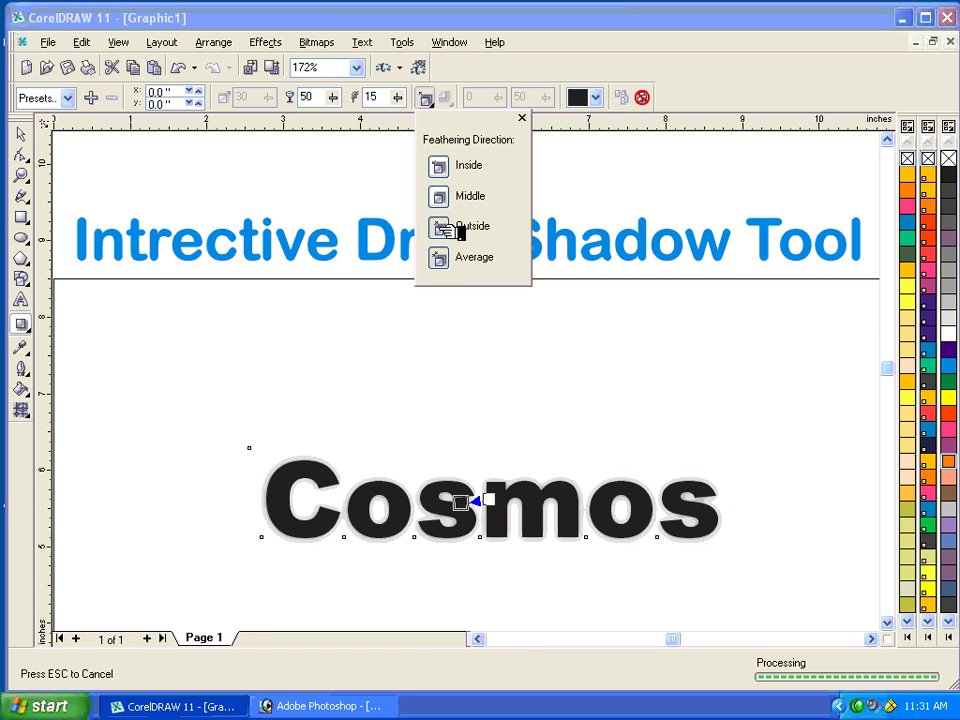
pyautogui.click(455, 162)
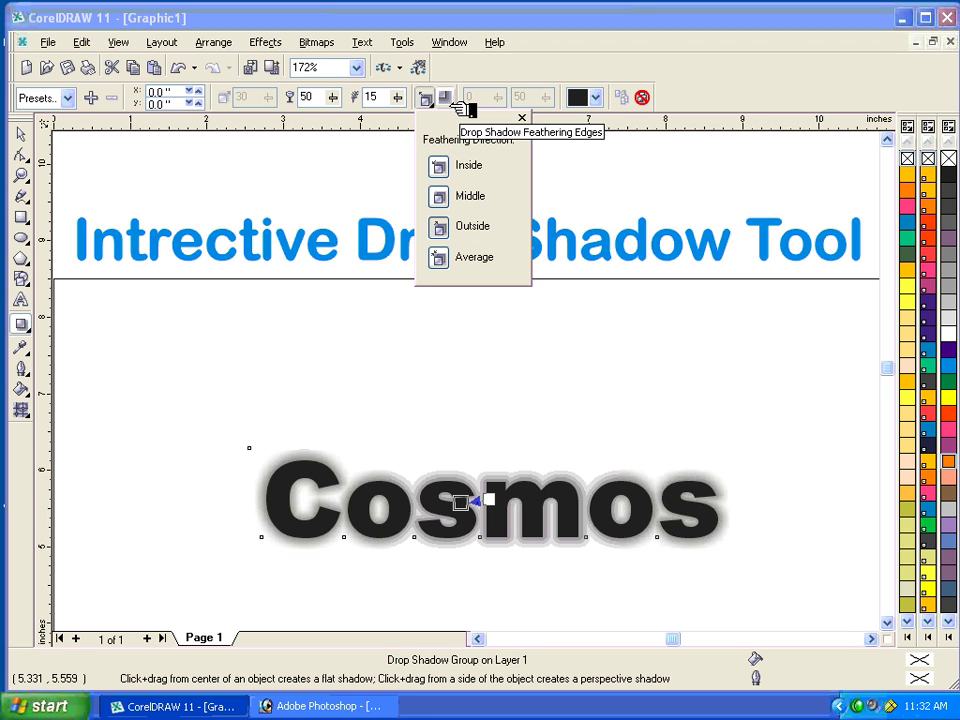
pyautogui.click(521, 119)
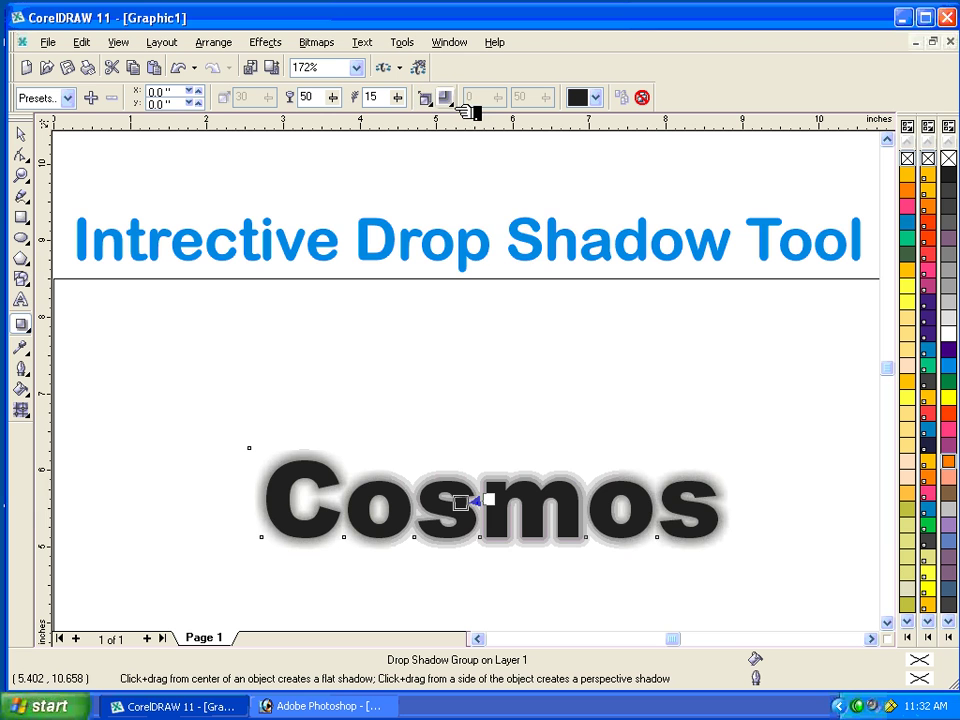
# - Compare the Squared, Inverse Squared and Linear feathering edges on the Cosmos shadow, ending with Squared
pyautogui.click(462, 104)
pyautogui.click(460, 196)
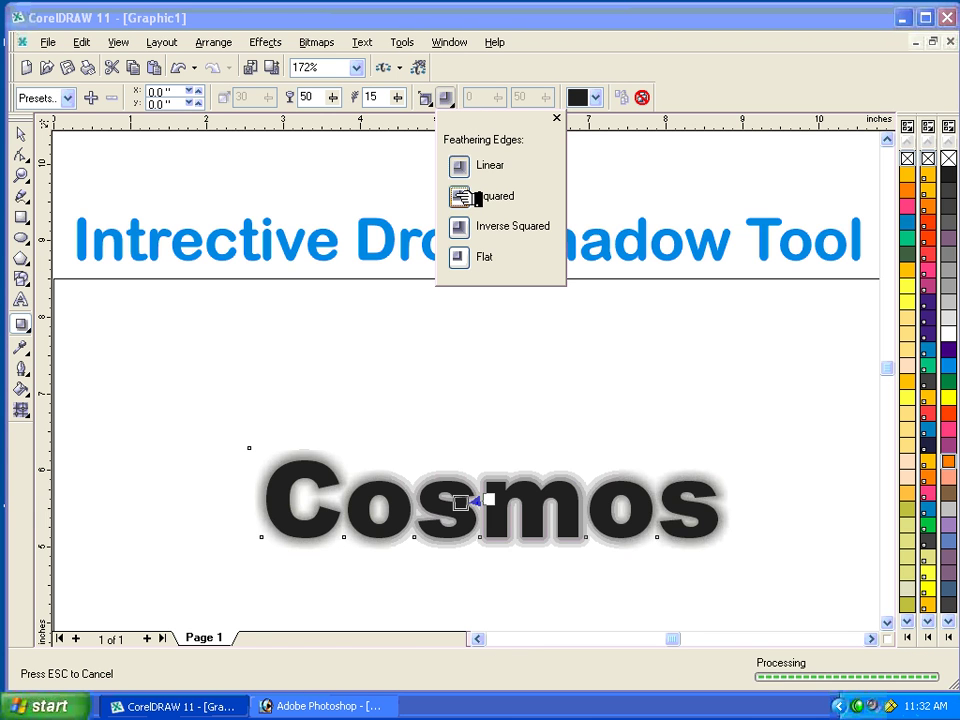
pyautogui.click(462, 226)
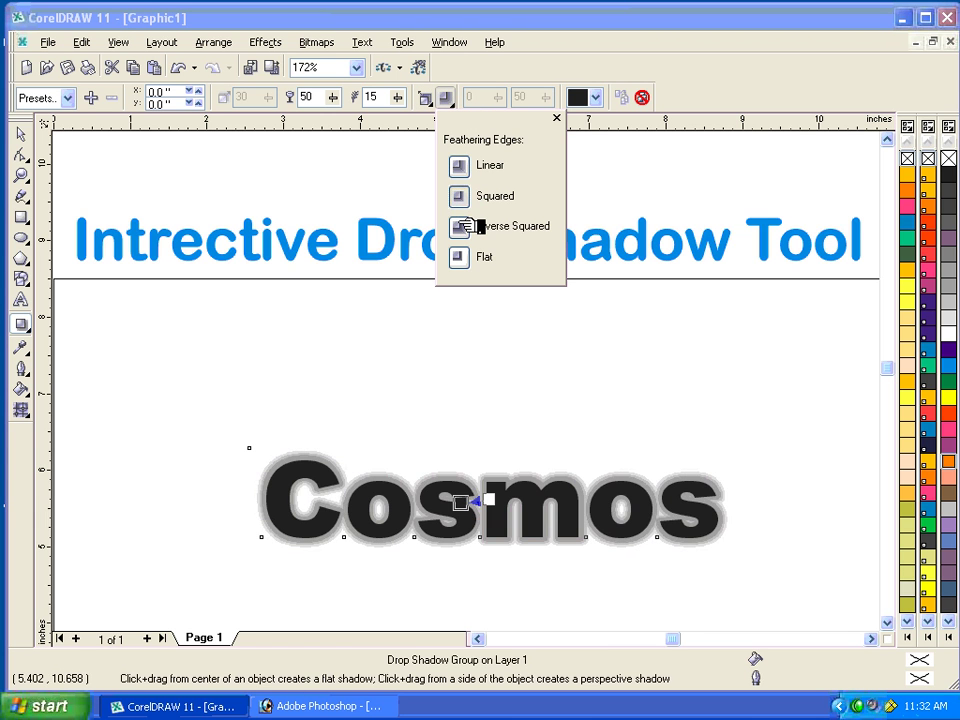
pyautogui.click(461, 168)
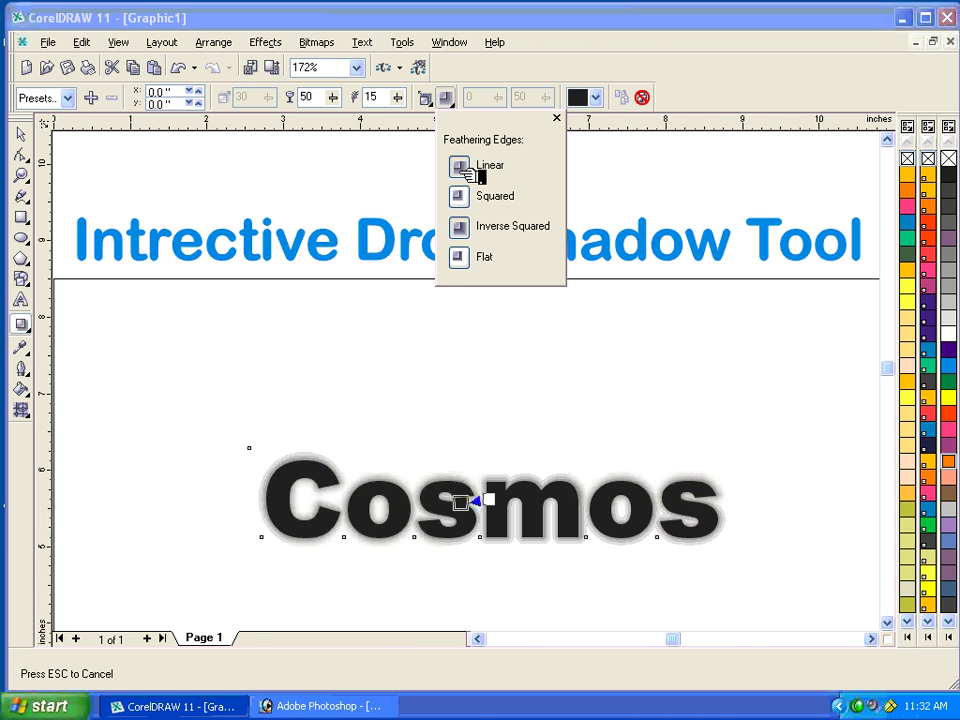
pyautogui.click(466, 197)
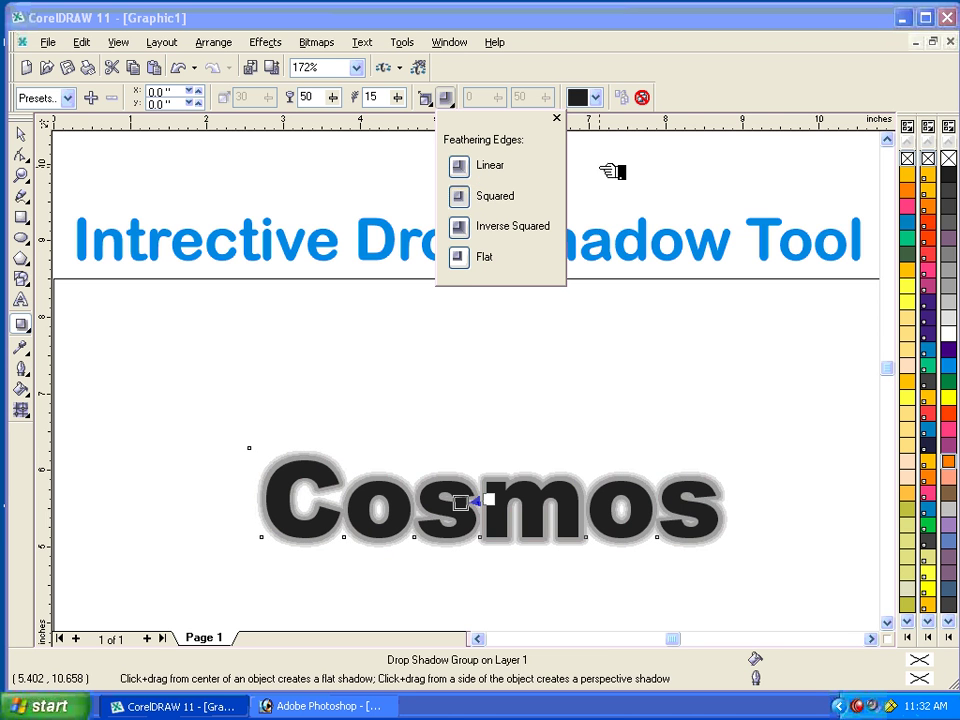
# - Color the Cosmos shadow orange, try light salmon instead, and return it to orange
pyautogui.click(598, 98)
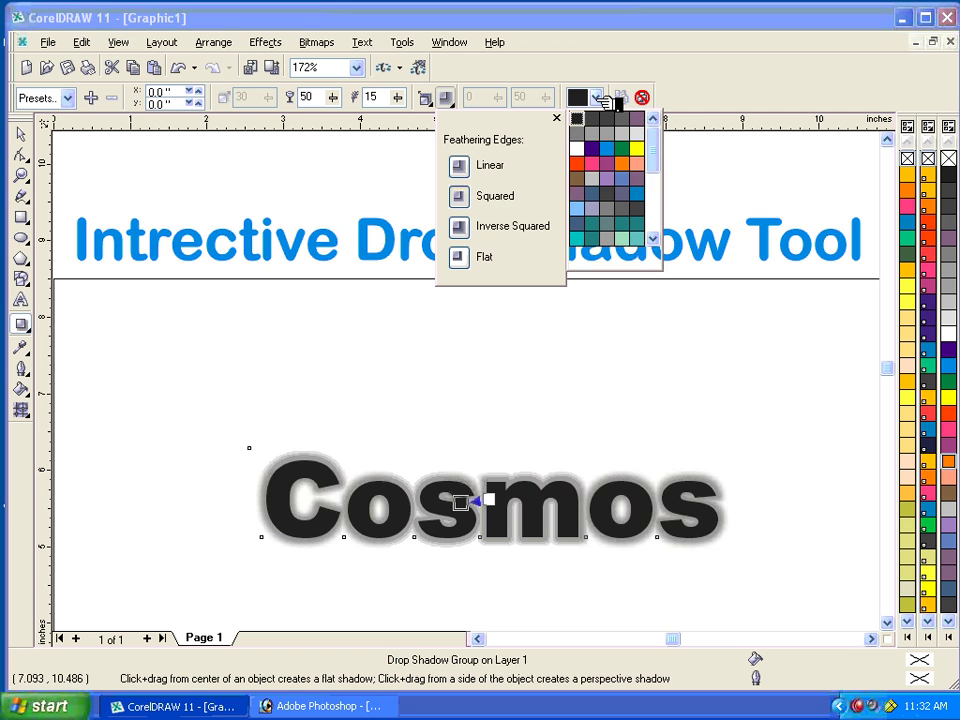
pyautogui.click(634, 163)
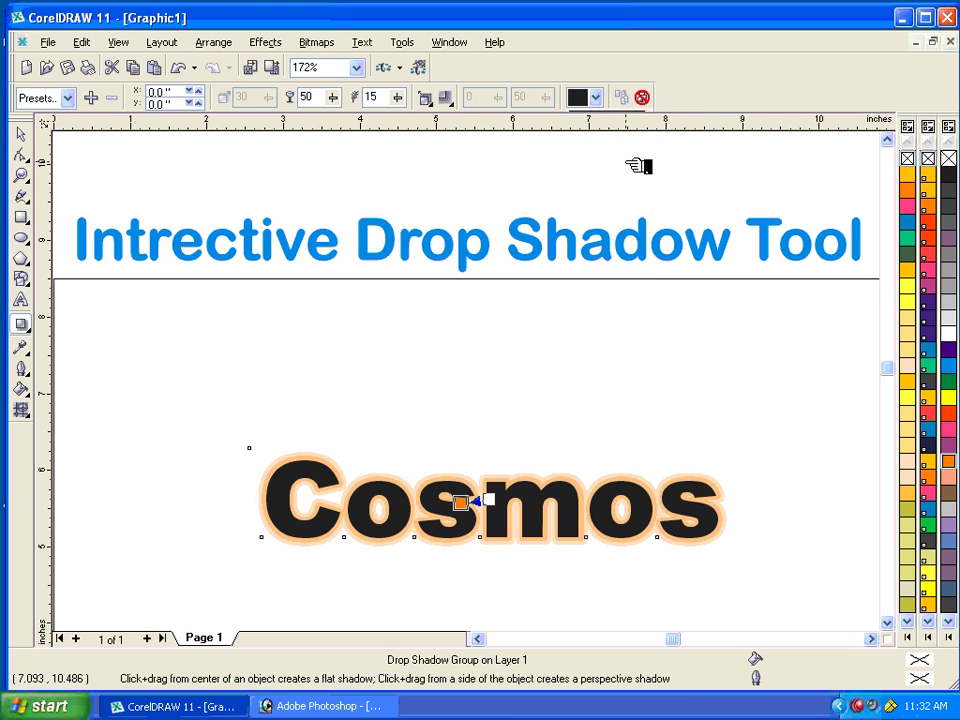
pyautogui.click(596, 97)
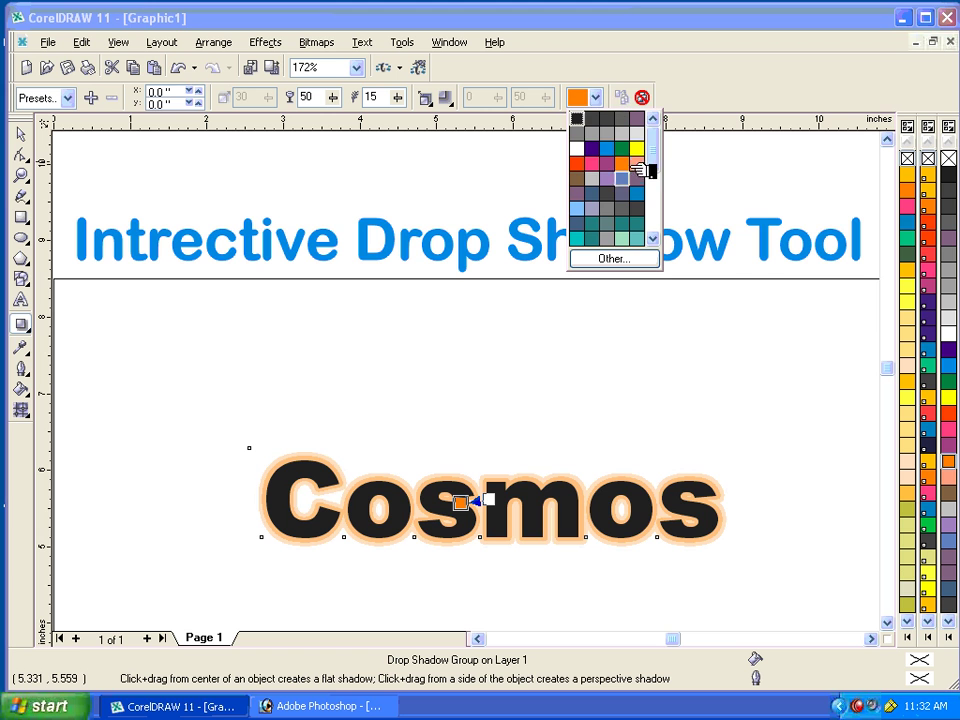
pyautogui.click(638, 164)
pyautogui.click(597, 97)
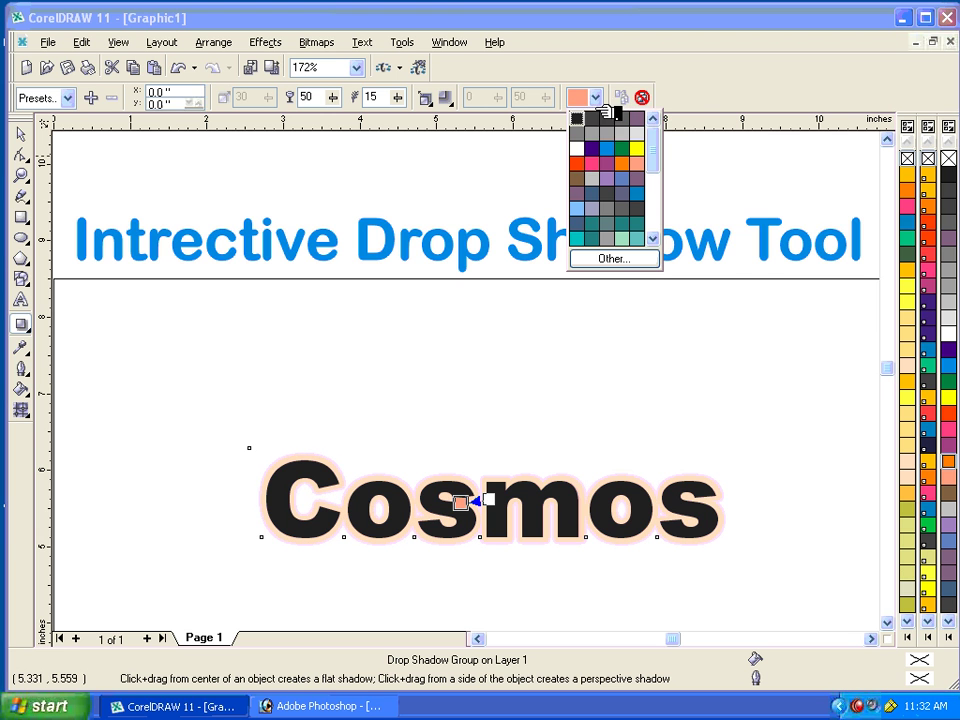
pyautogui.click(628, 162)
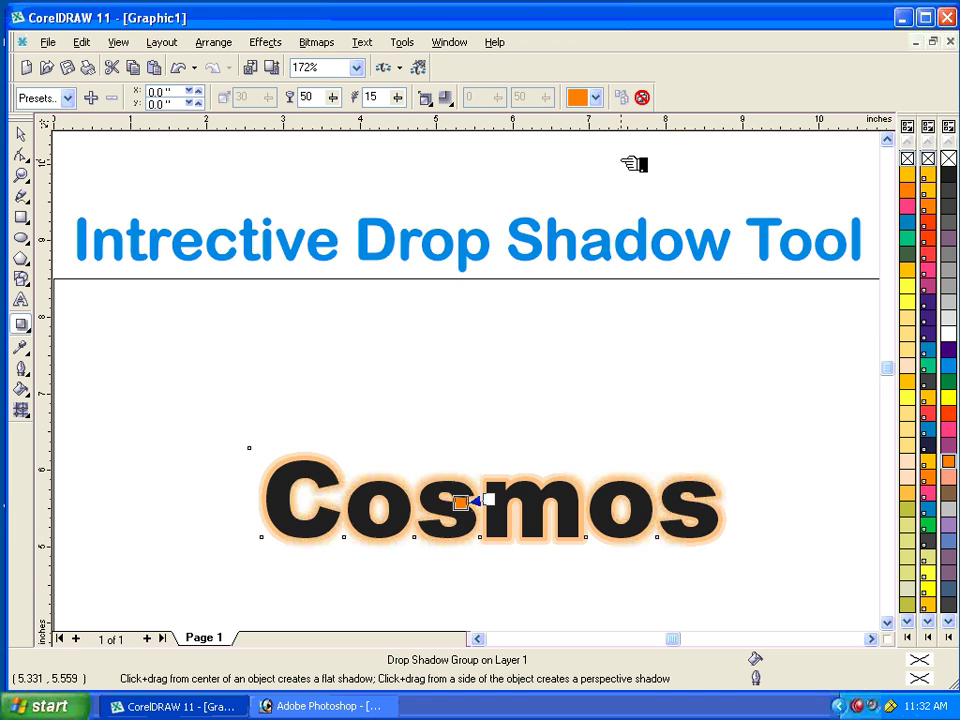
# - Apply the Pers Top Right shadow preset to the Cosmos text and set the shadow color to orange
pyautogui.click(68, 98)
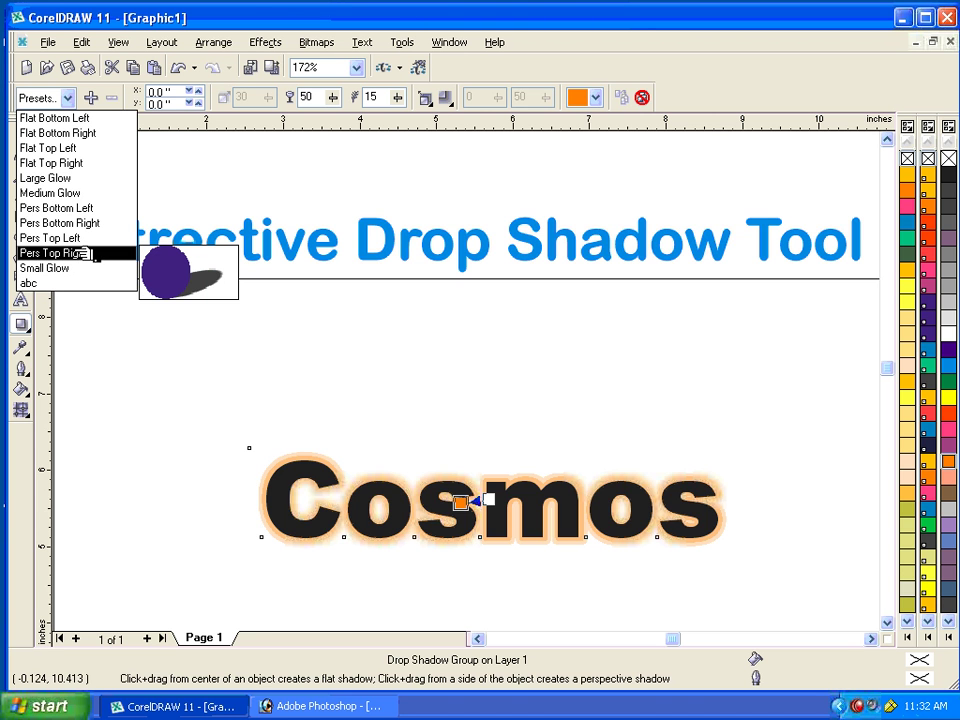
pyautogui.click(88, 253)
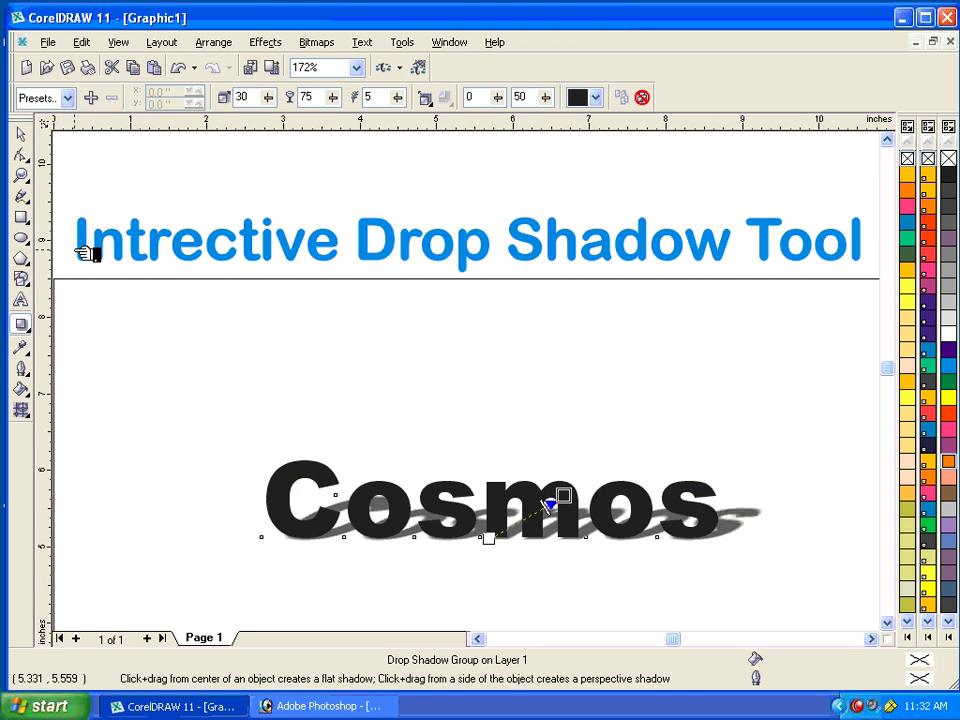
pyautogui.click(595, 97)
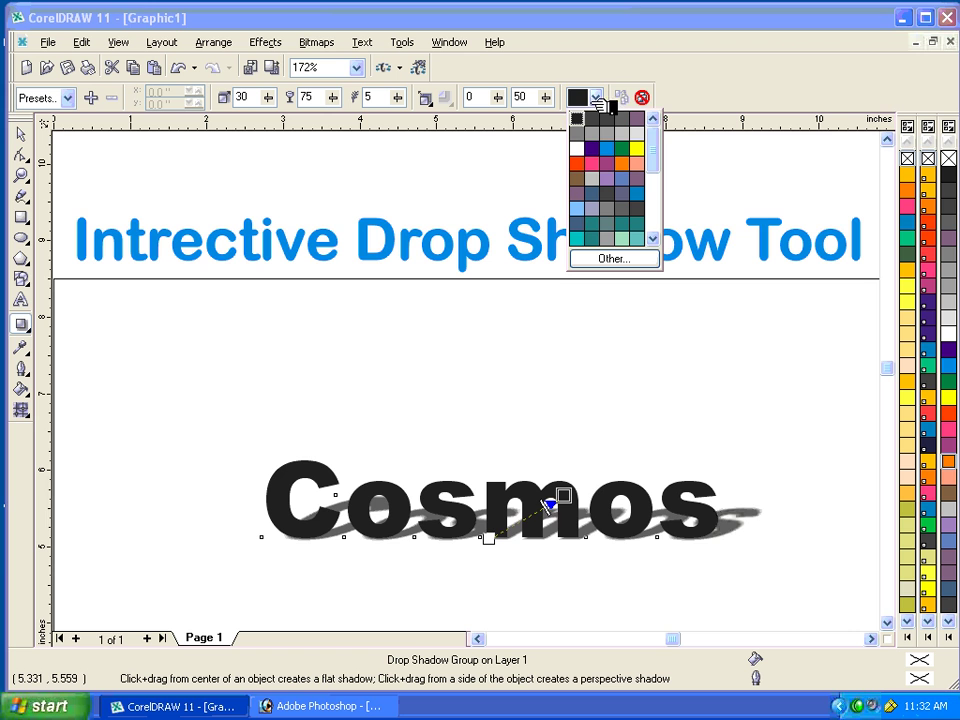
pyautogui.click(625, 163)
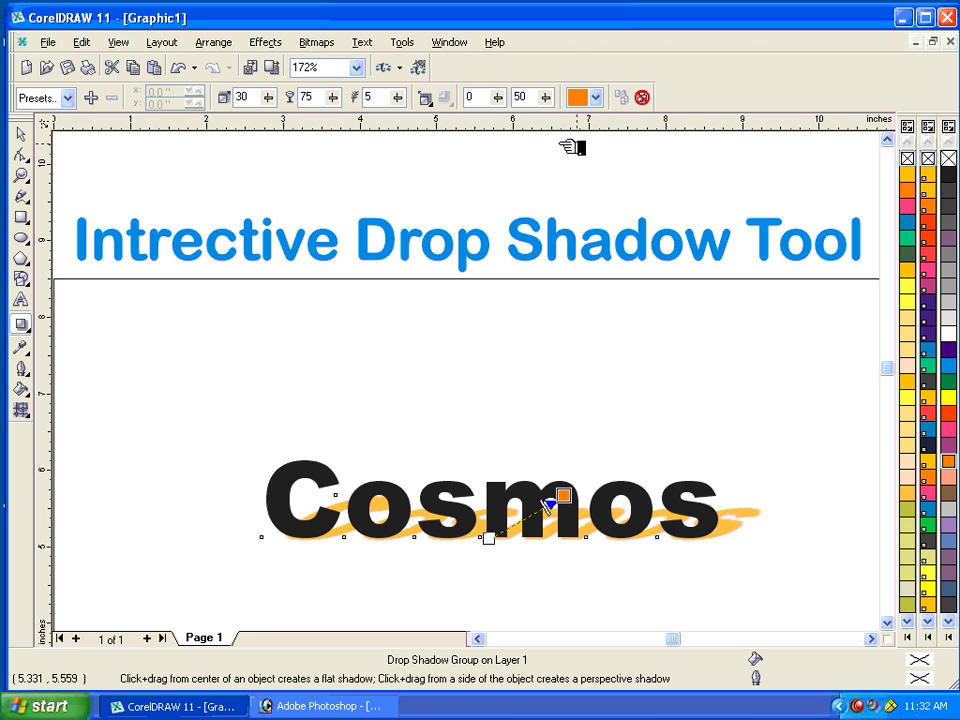
# - Stretch the perspective shadow of the Cosmos text upward and slightly to the right, to an angle of about 40 degrees
pyautogui.click(886, 622)
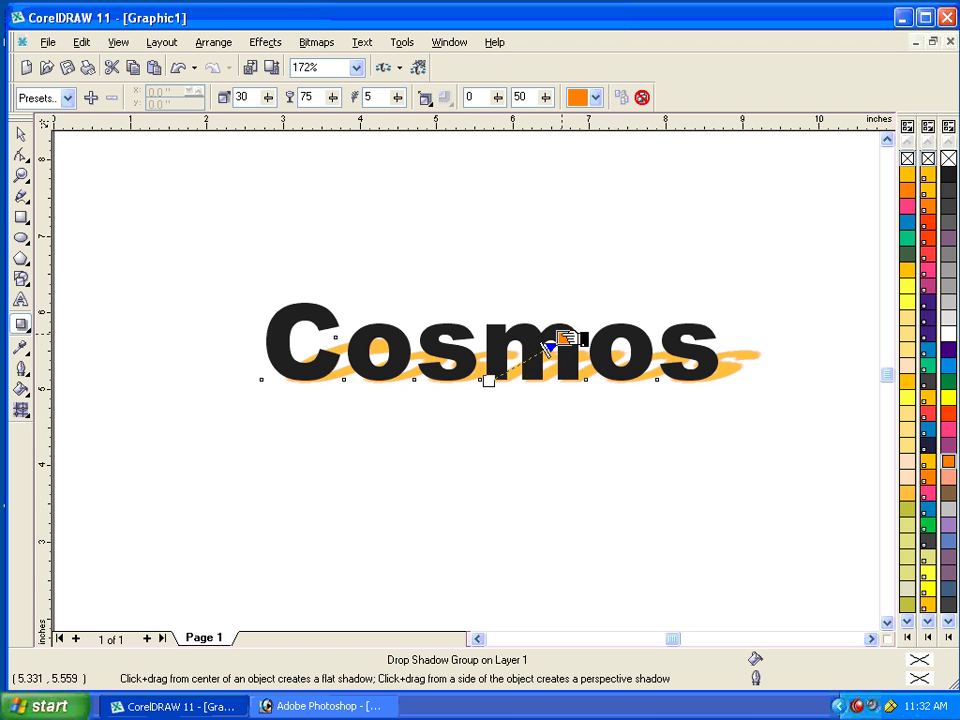
pyautogui.moveTo(580, 340)
pyautogui.mouseDown()
pyautogui.moveTo(617, 298)
pyautogui.moveTo(579, 319)
pyautogui.mouseUp()
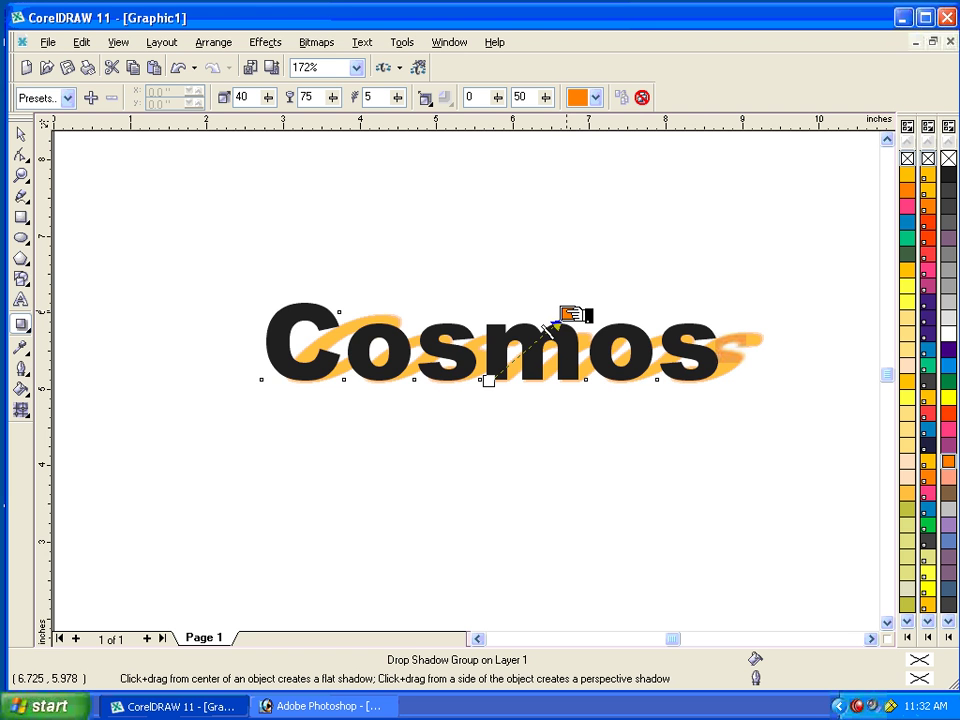
pyautogui.moveTo(571, 314); pyautogui.dragTo(579, 304)
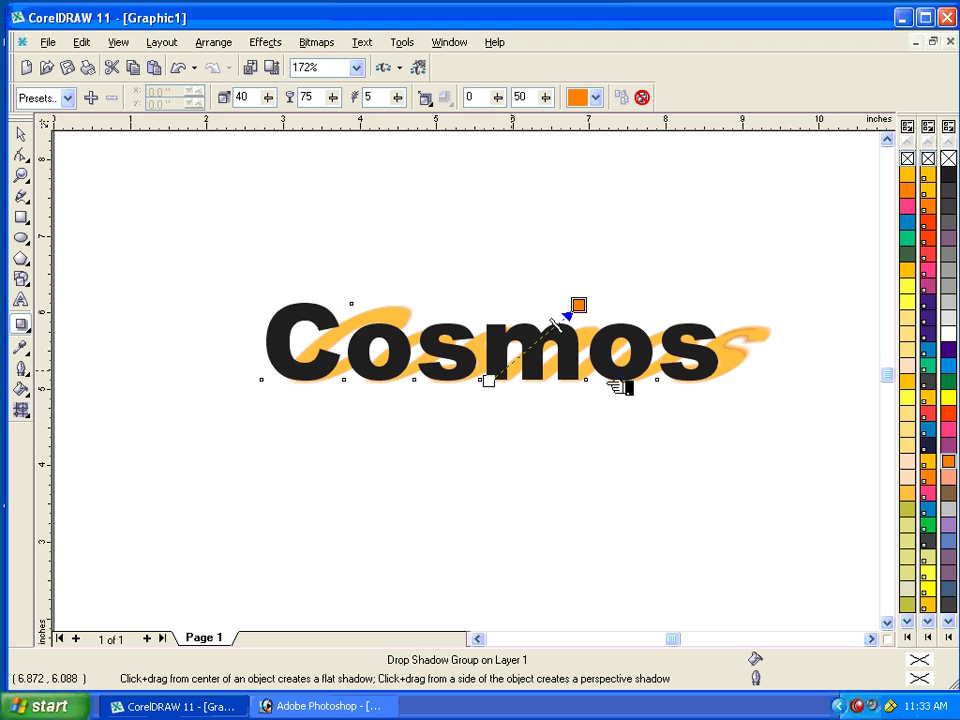
# - Save the current shadow settings as a preset file named cosmos in the DropShadow folder
pyautogui.click(93, 98)
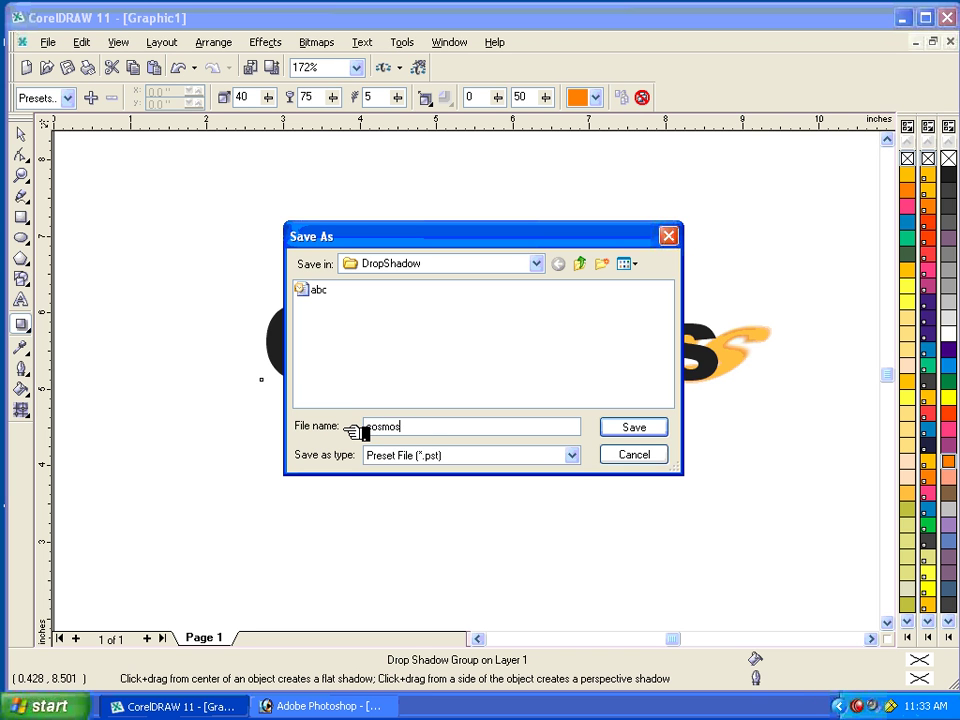
pyautogui.click(630, 429)
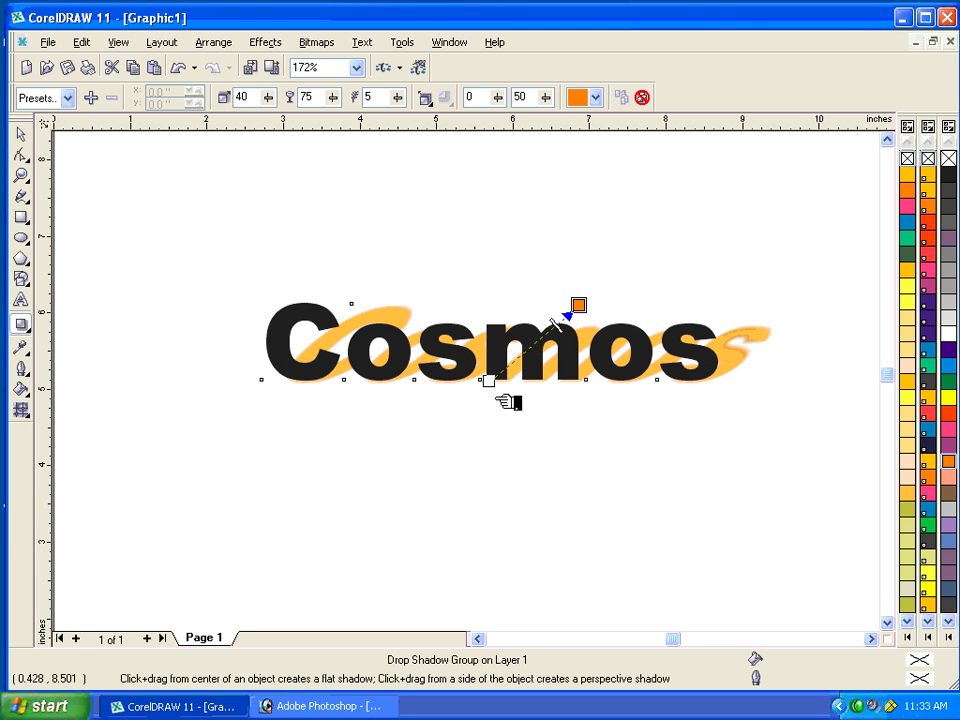
# - Add the artistic text "Institute" below the Cosmos text on the page
pyautogui.hotkey('shift', 'F4')
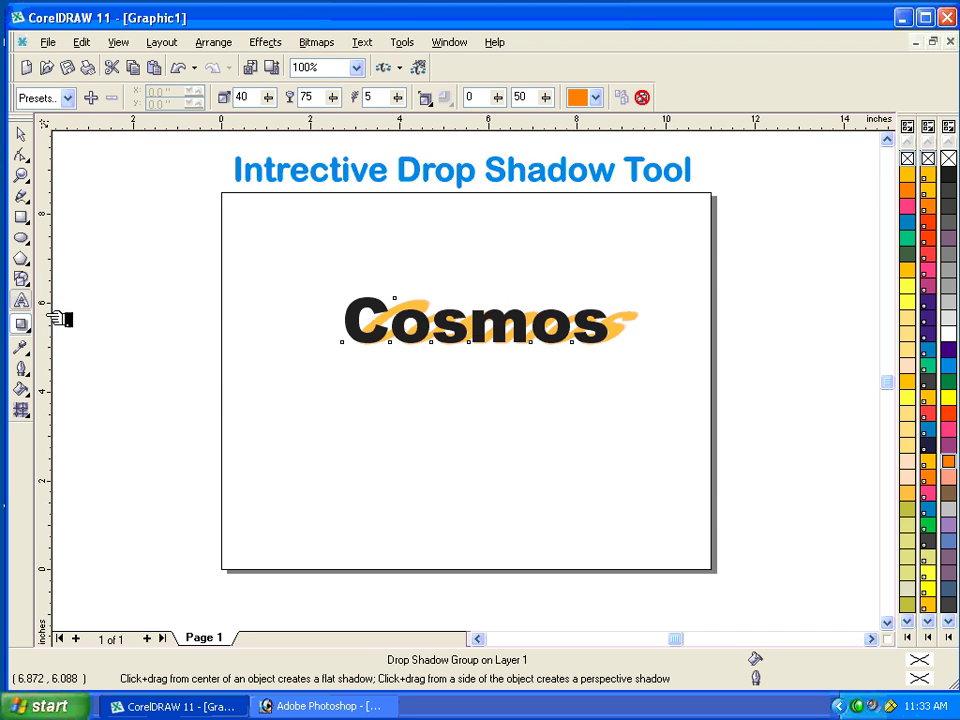
pyautogui.click(369, 429)
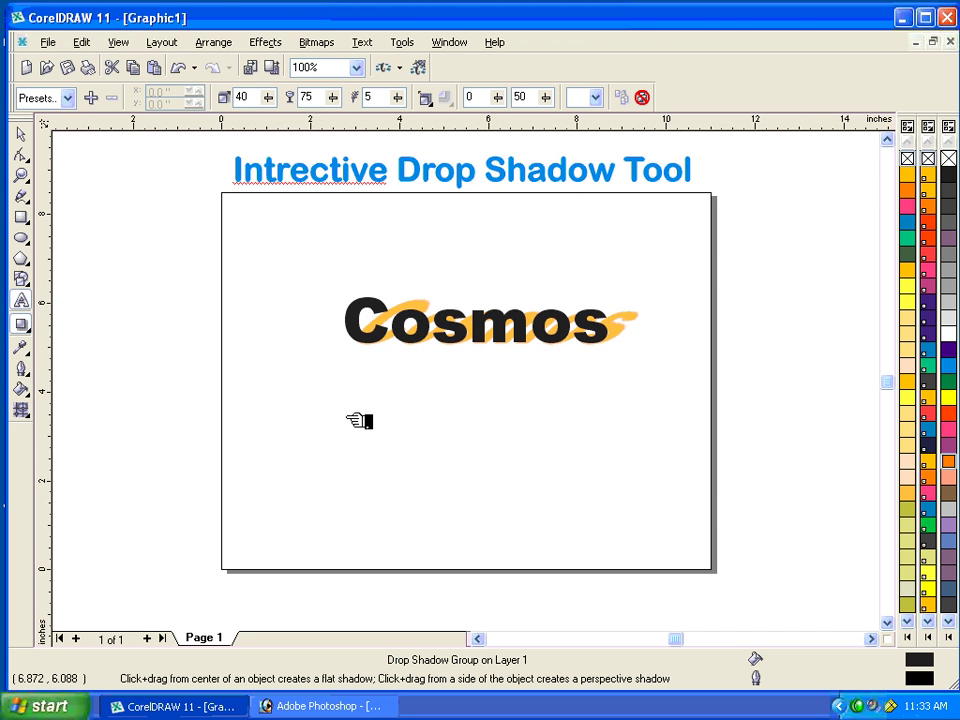
pyautogui.press('F8')
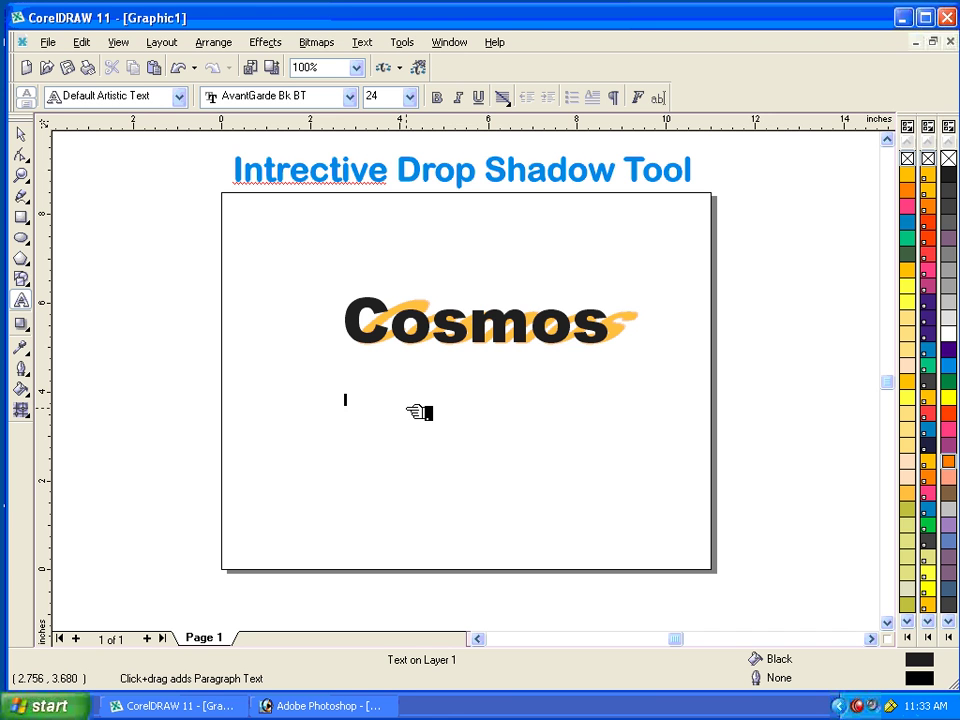
pyautogui.click(396, 402)
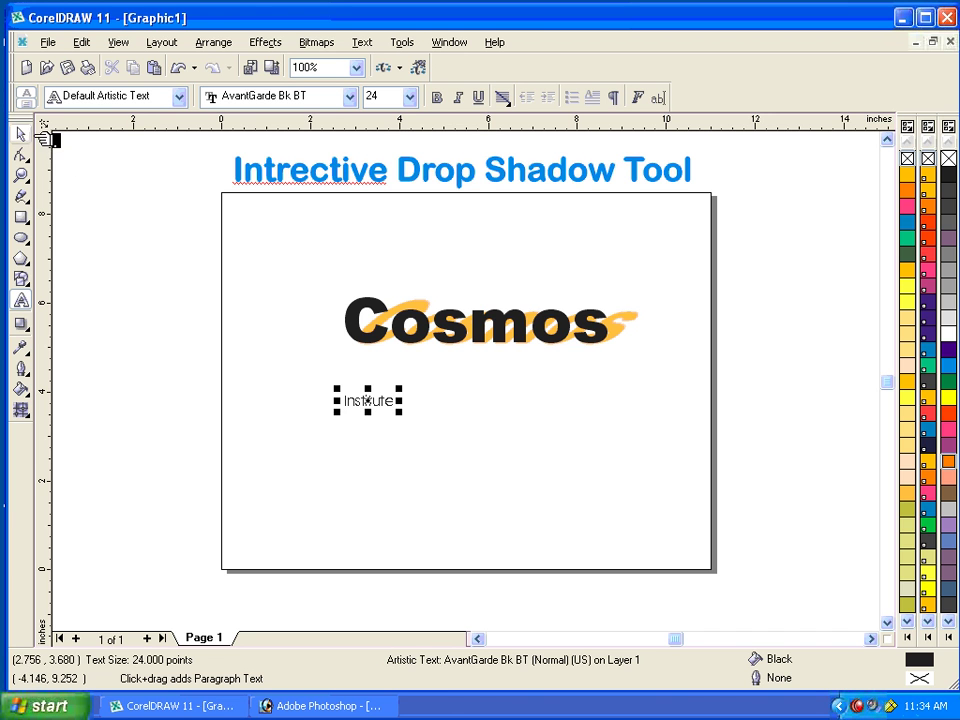
# - Format the Institute text at 100 points in bold Times New Roman
pyautogui.click(410, 96)
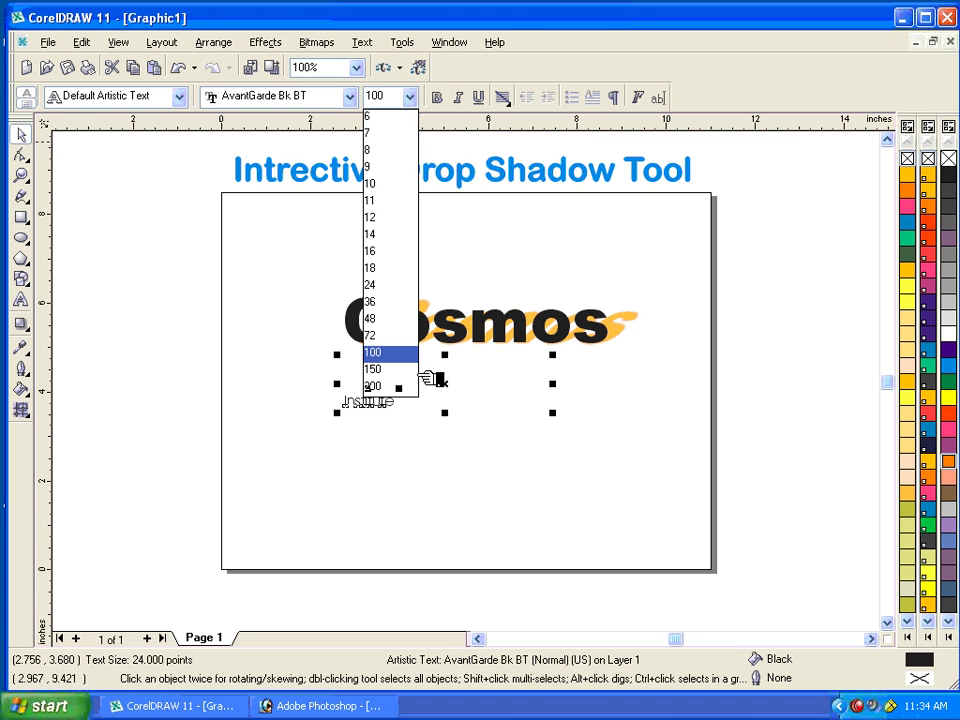
pyautogui.click(312, 97)
pyautogui.write('Times New Roman')
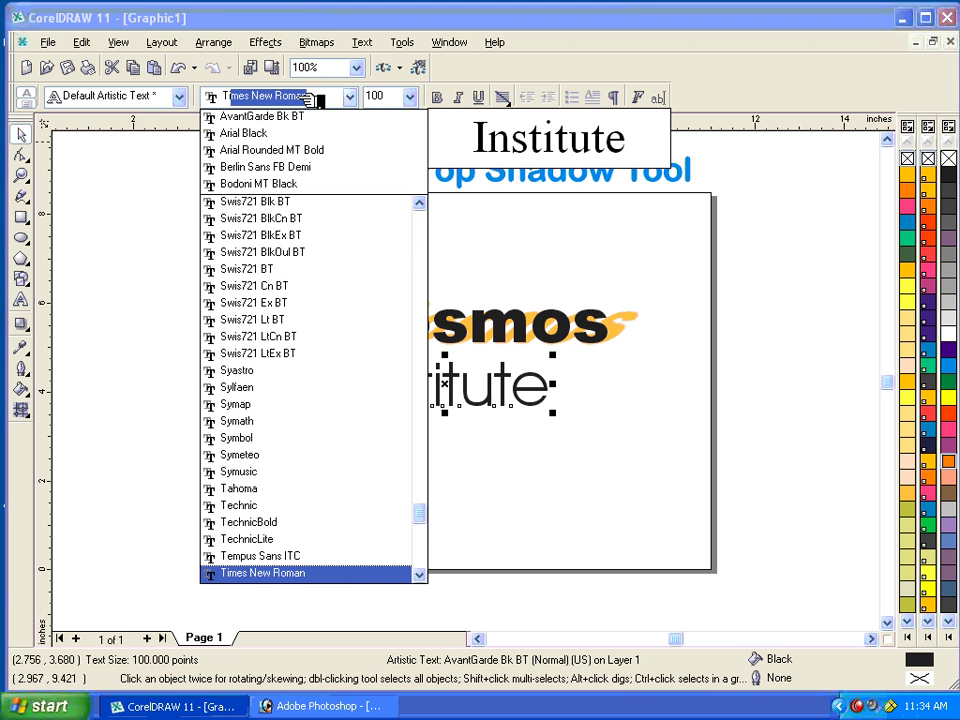
pyautogui.press('Return')
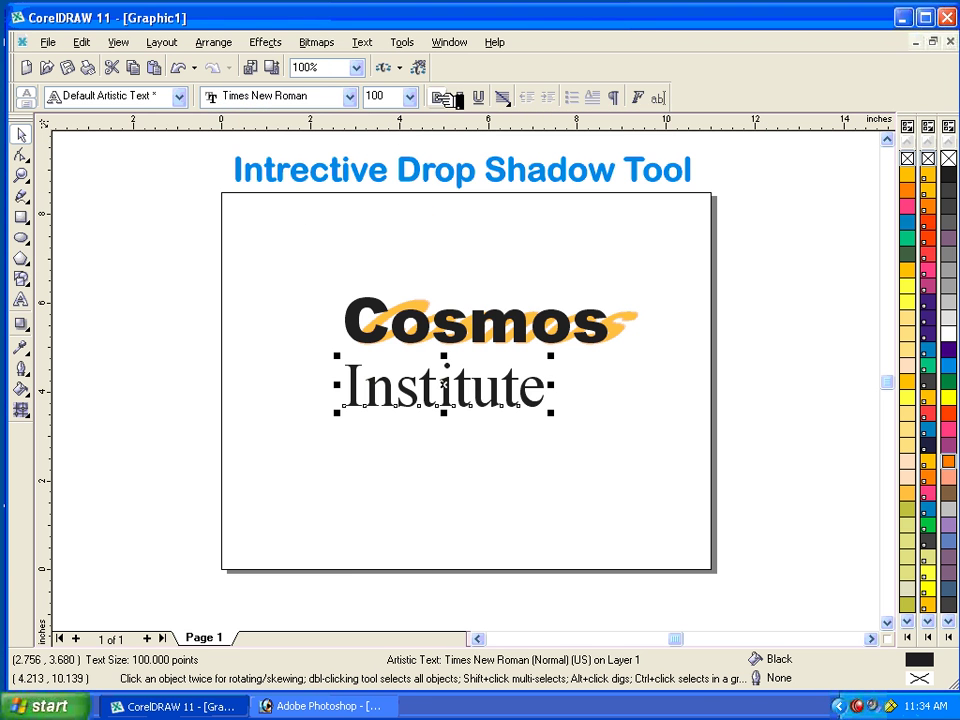
pyautogui.hotkey('ctrl', 'b')
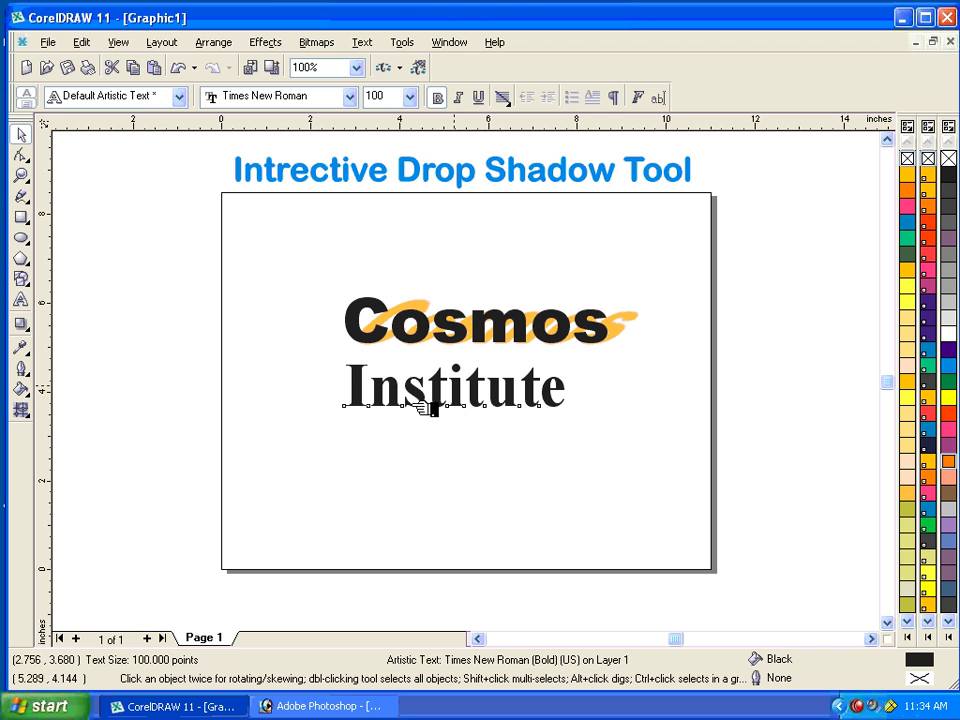